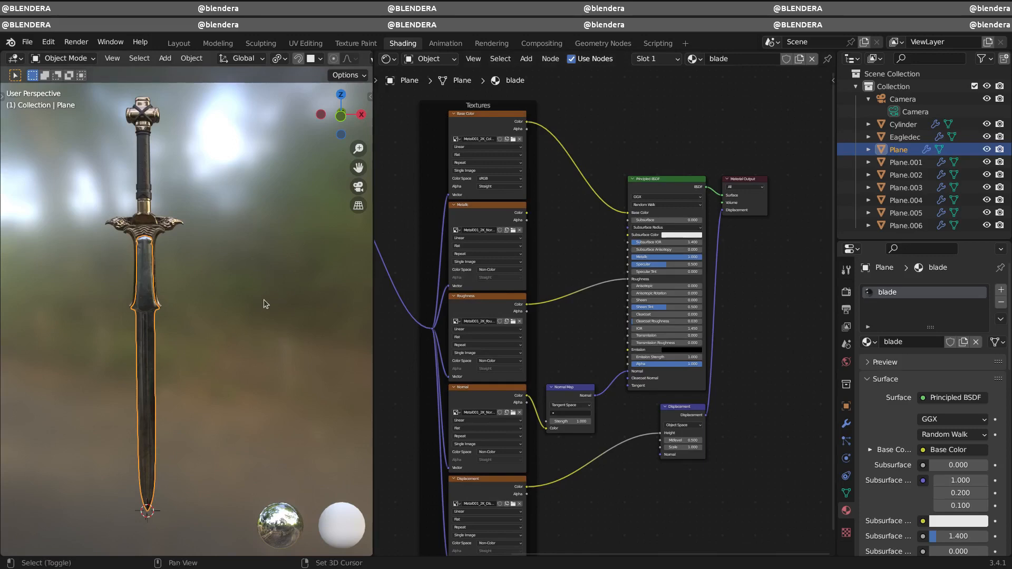
- Add an Image Texture node with a new image named Sword1_COLOR to the blade material, placed above the Principled BSDF
scroll(607, 301, down, 2)
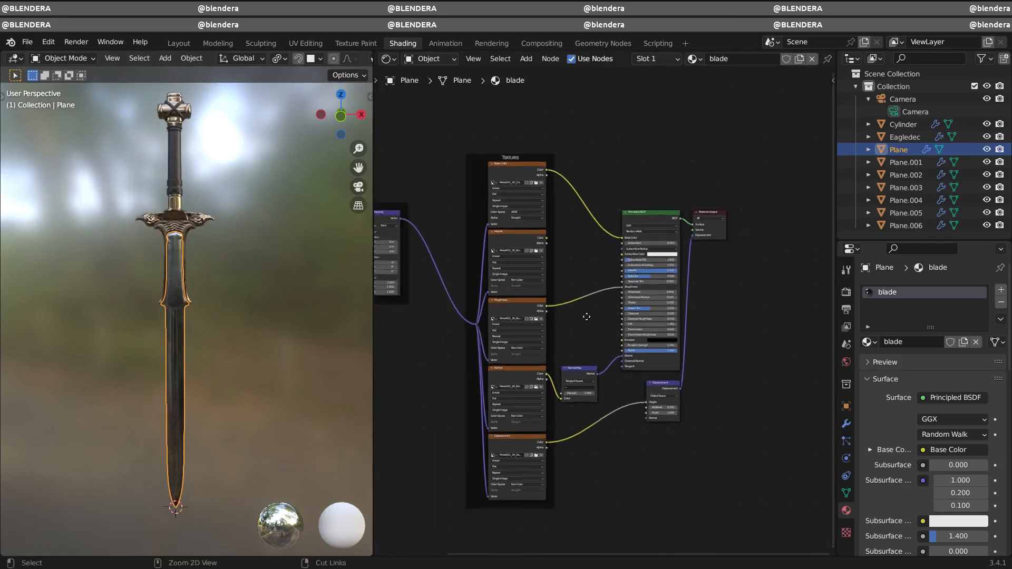
key(shift+a)
mouse_move(654, 179)
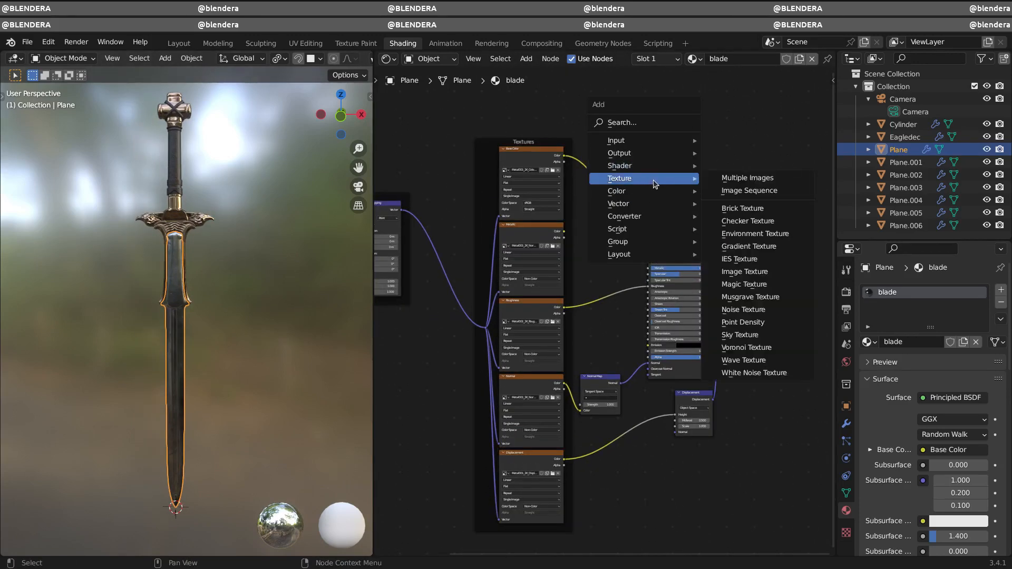
click(747, 272)
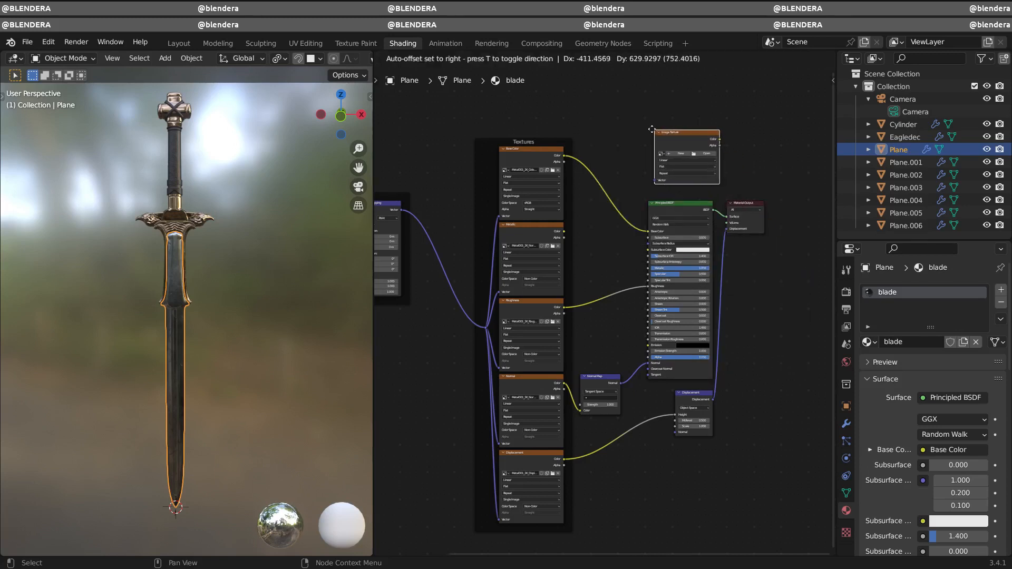
click(699, 158)
click(673, 155)
click(686, 176)
text(Sword1_COLOR)
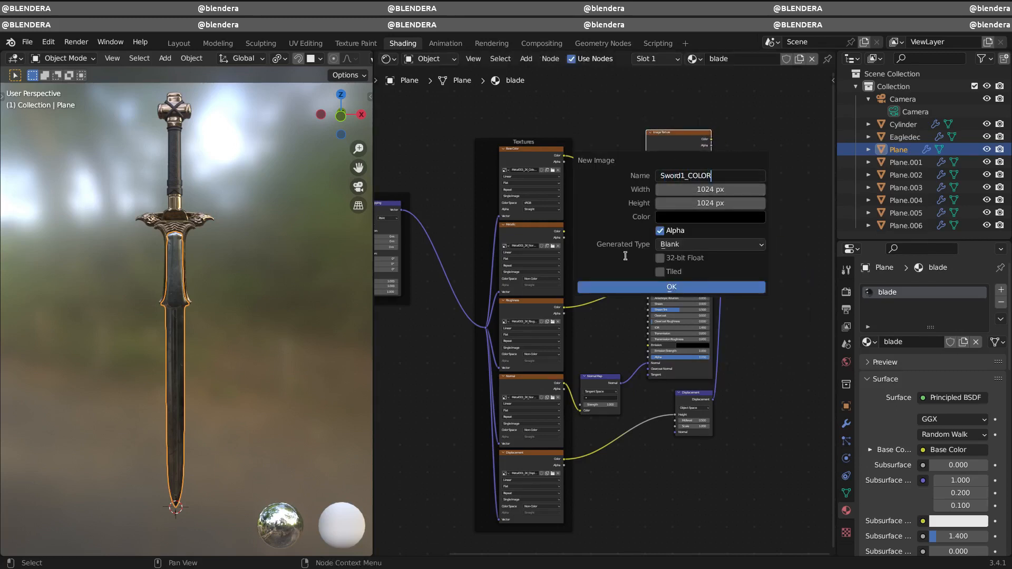
click(657, 288)
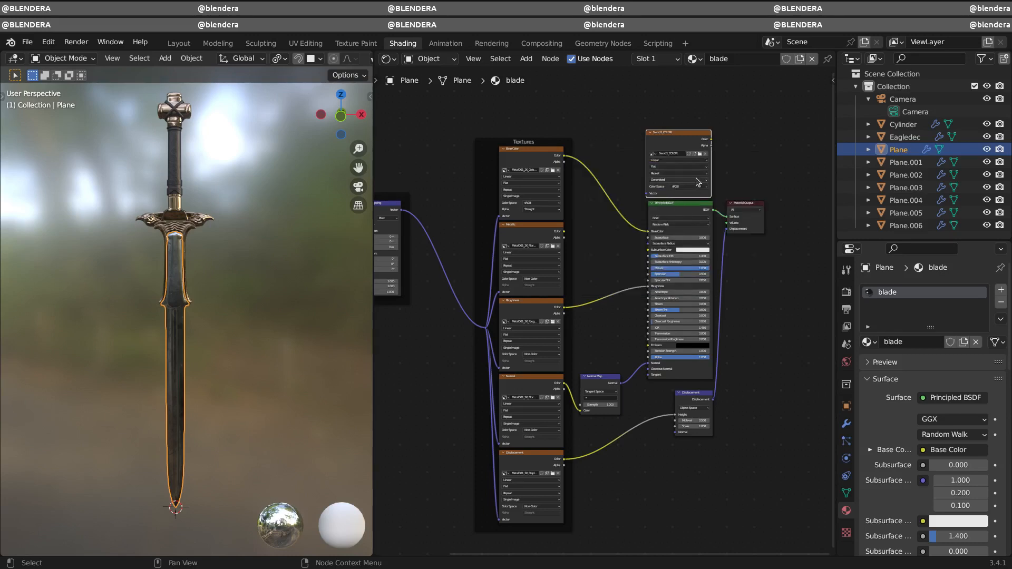
drag(677, 140, 680, 134)
- Add an unconnected Image Texture node using the Sword1_COLOR image to the grip's wood material, above the Principled BSDF
click(174, 183)
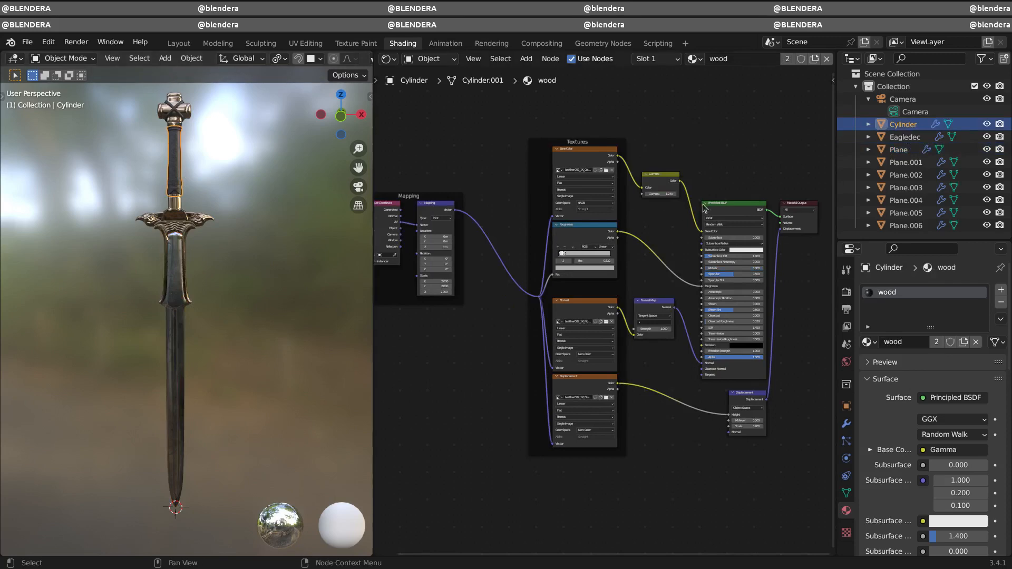
key(shift+a)
mouse_move(739, 182)
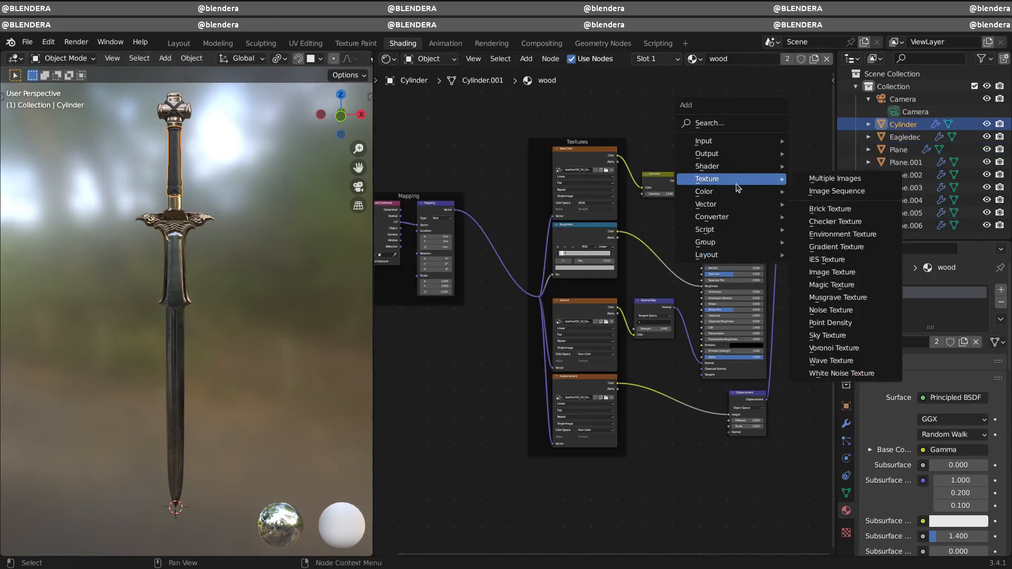
click(833, 273)
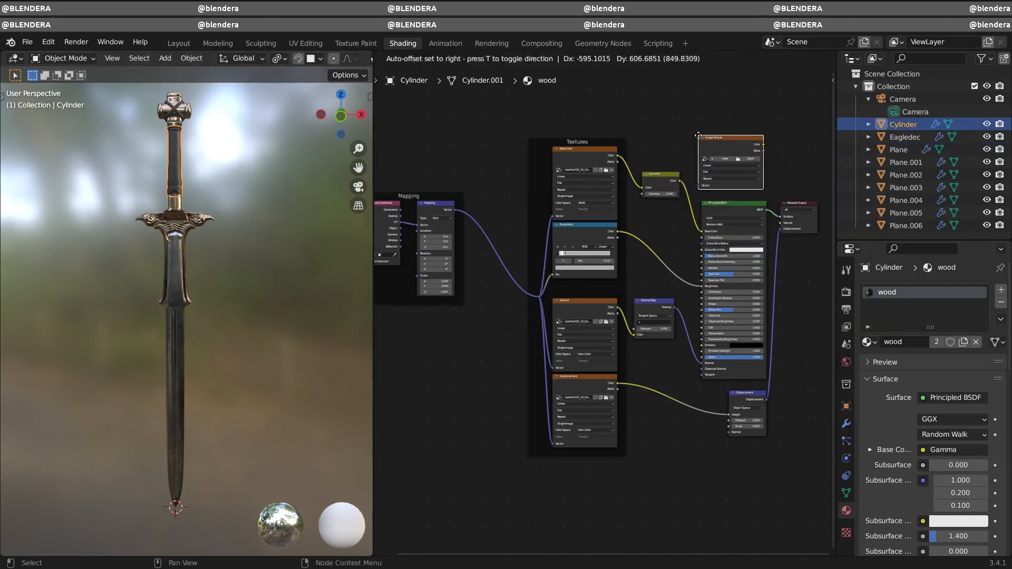
click(810, 159)
scroll(810, 159, up, 2)
middle_drag(809, 155, 616, 292)
scroll(616, 292, up, 8)
click(531, 146)
scroll(606, 296, down, 2)
click(606, 295)
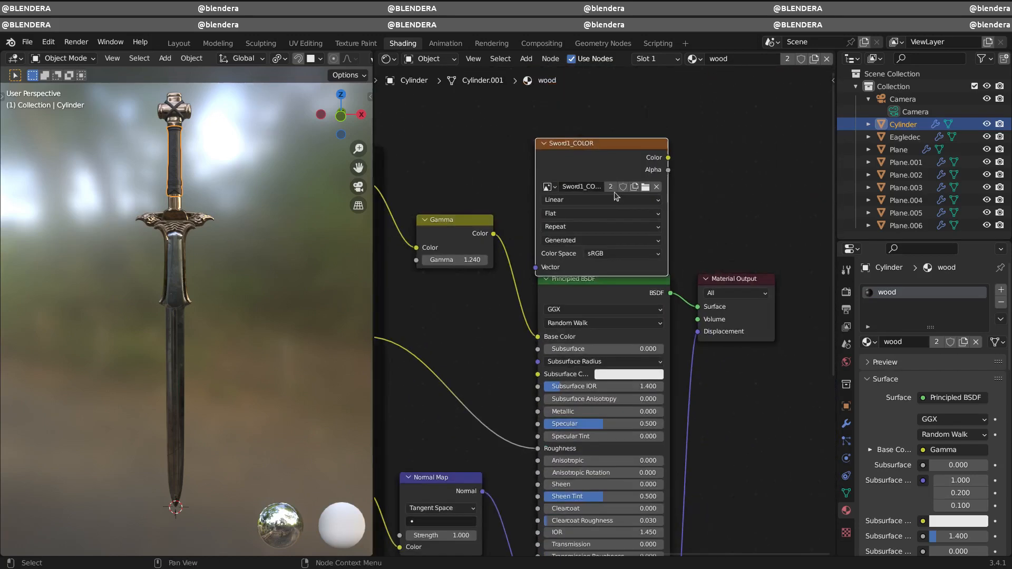
key(g)
click(607, 196)
- Add an unconnected Image Texture node using the Sword1_COLOR image to the guard's Material.001, above the Mix Shader
click(185, 219)
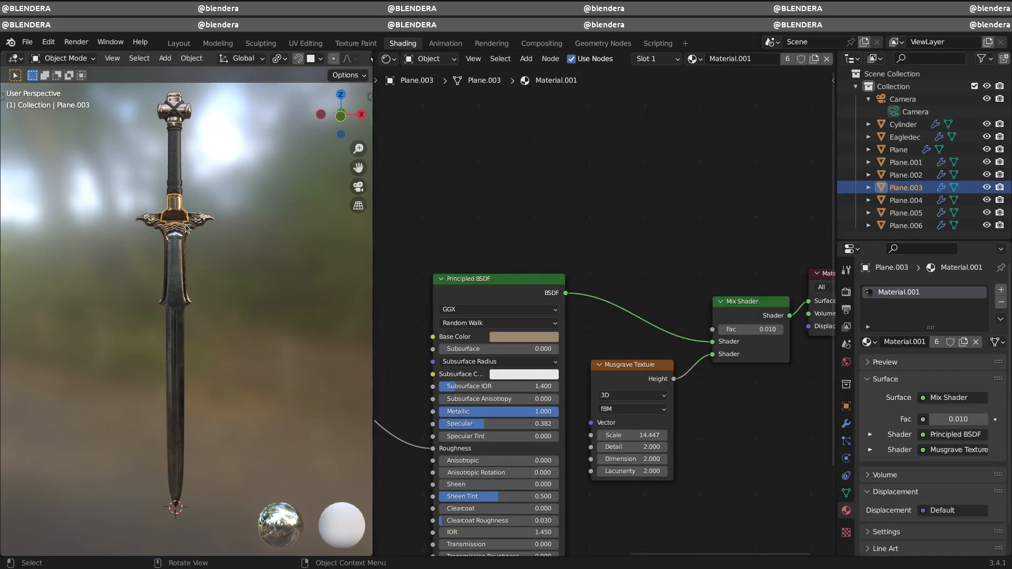
shift+middle_drag(695, 214, 635, 201)
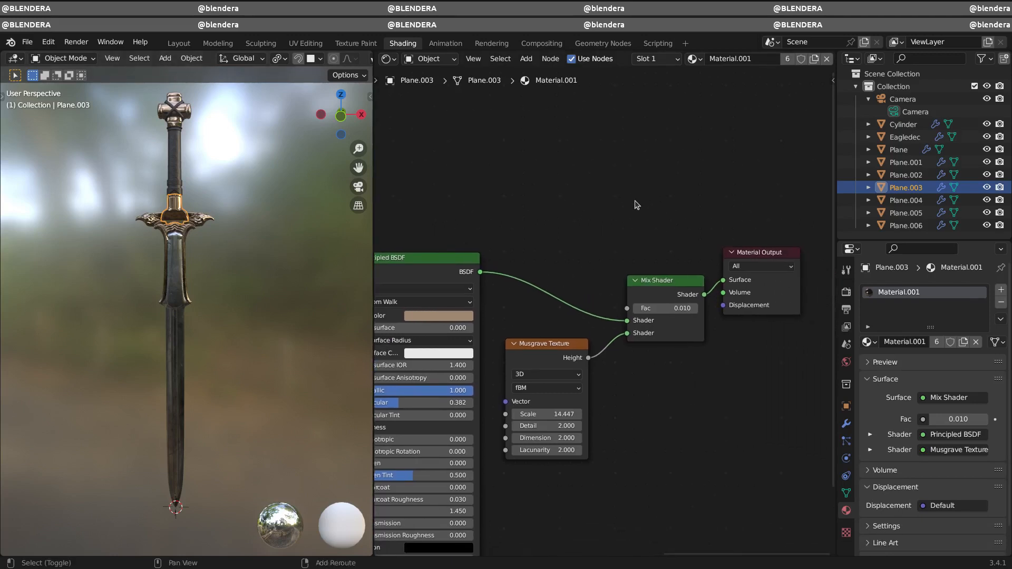
key(shift+a)
mouse_move(621, 206)
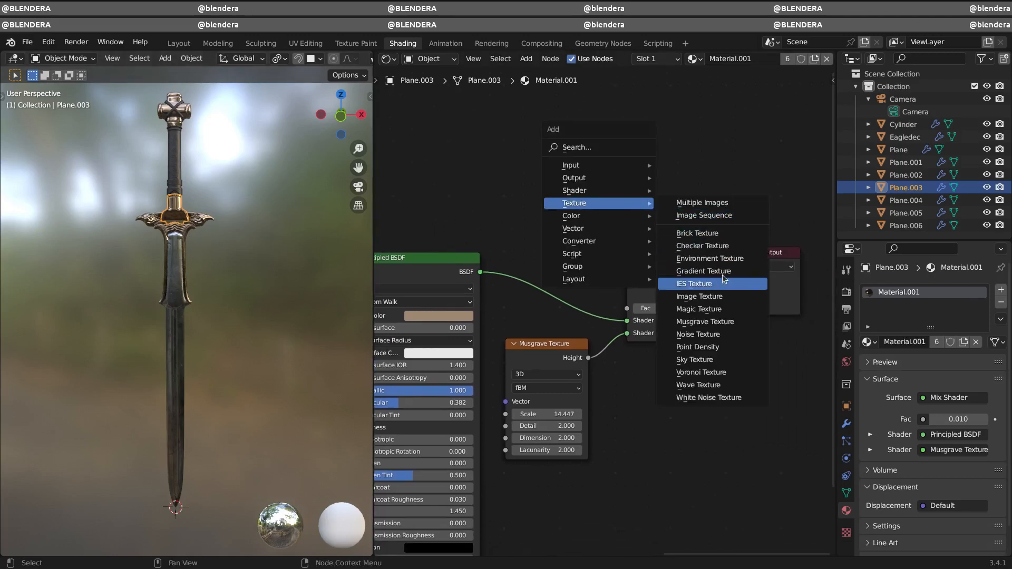
click(704, 296)
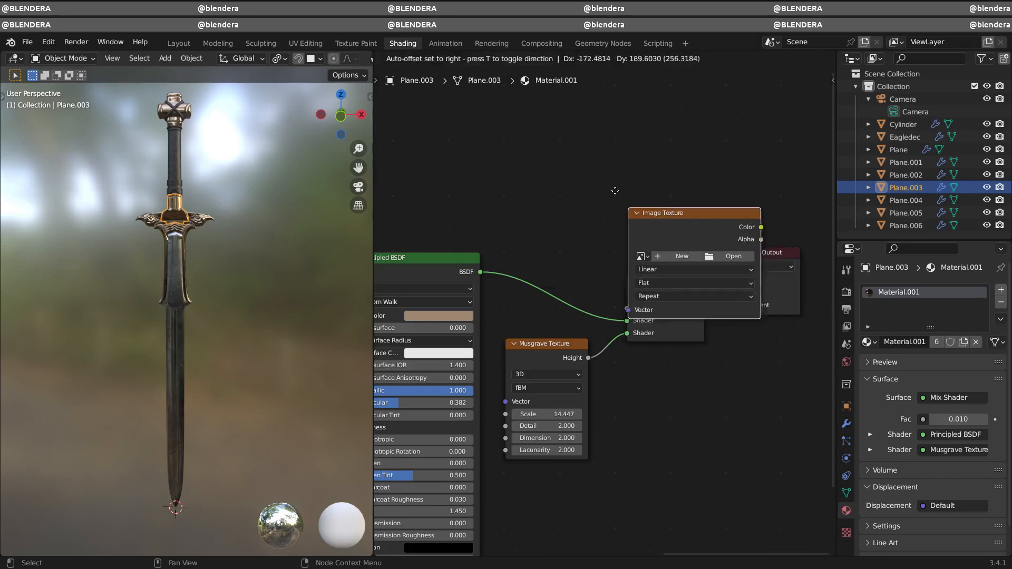
click(574, 144)
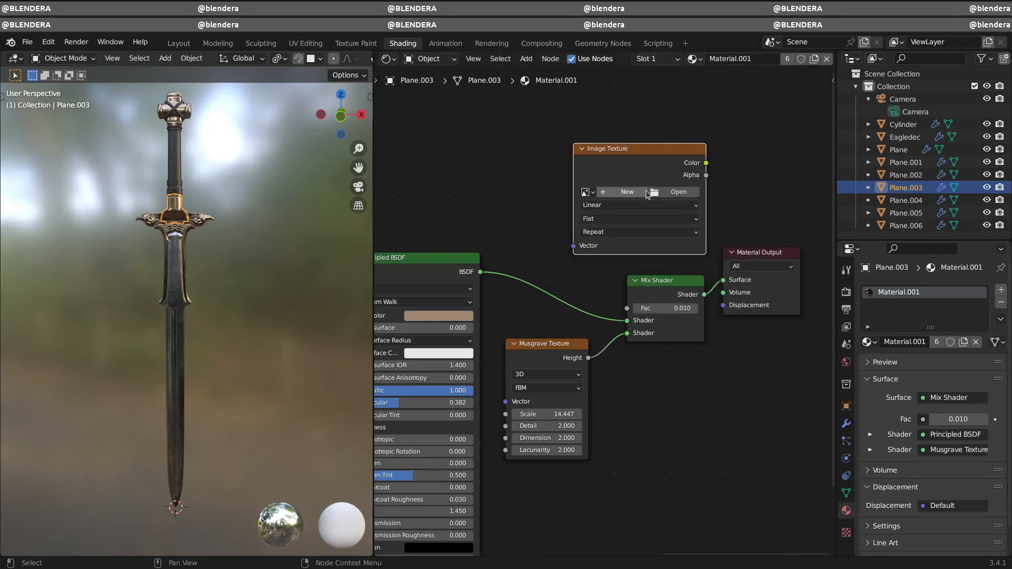
click(586, 192)
scroll(623, 306, down, 7)
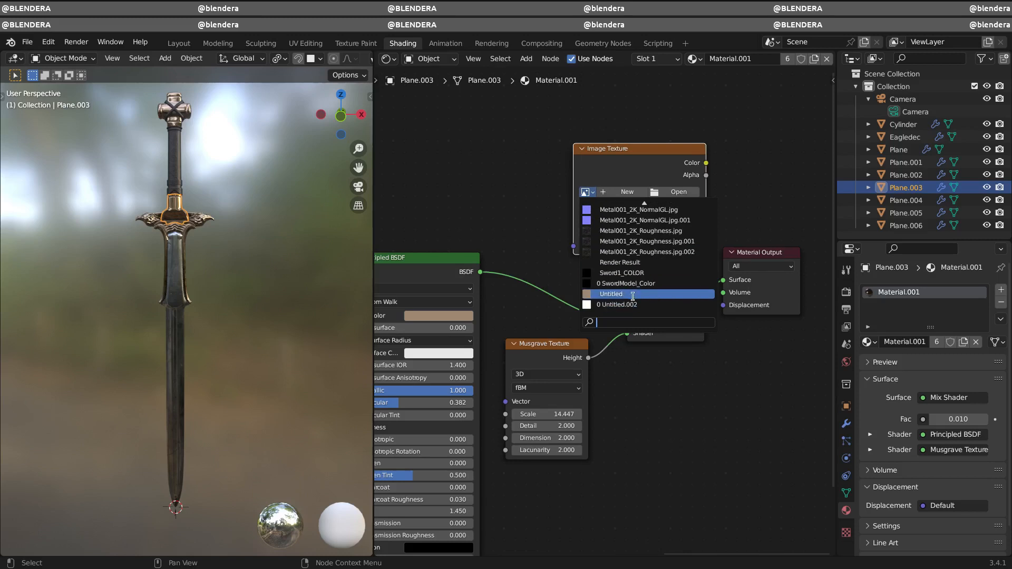
click(636, 273)
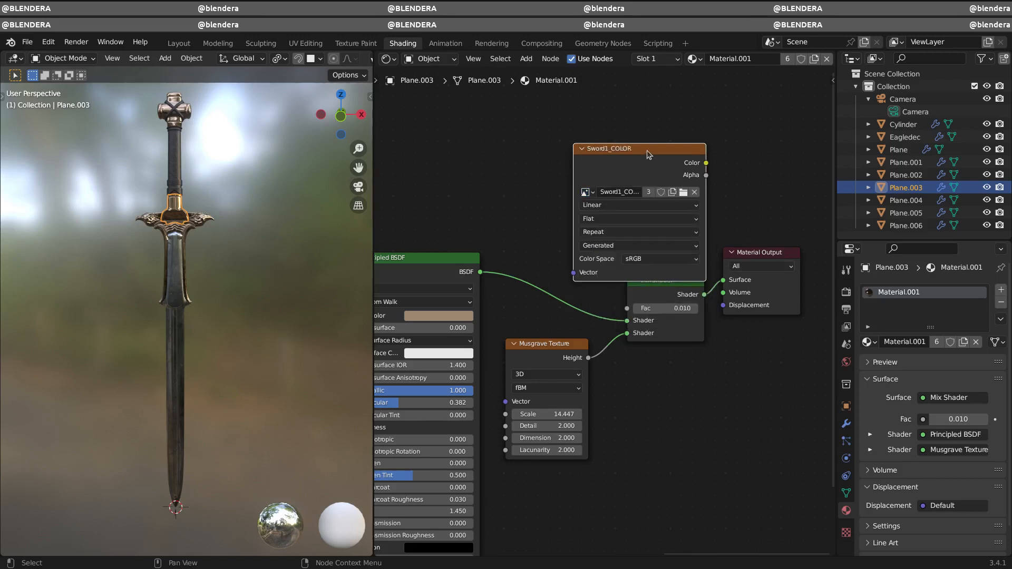
drag(650, 163, 647, 144)
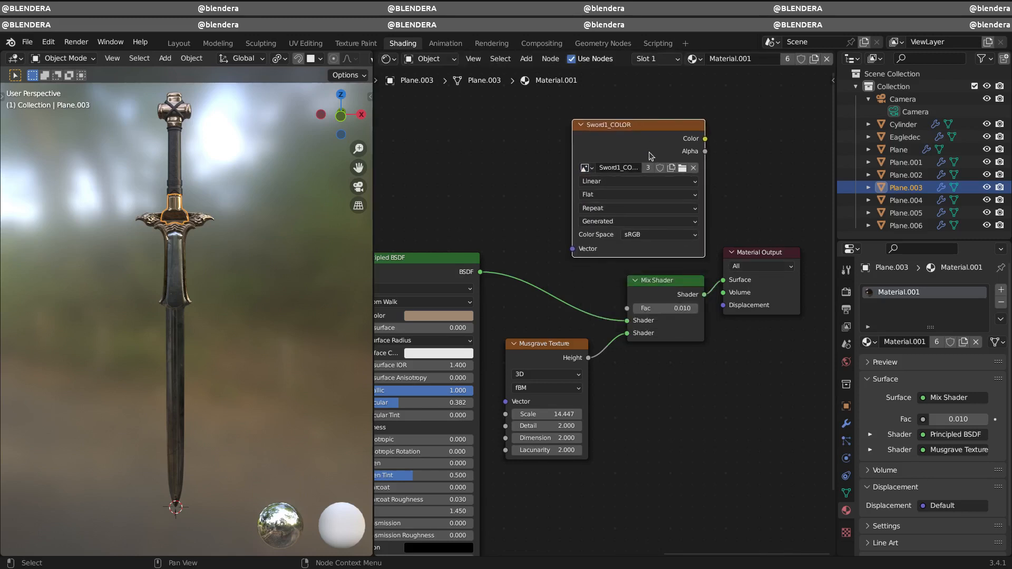
- Set the Metallic value of the blade material's Principled BSDF to 0
scroll(251, 280, down, 3)
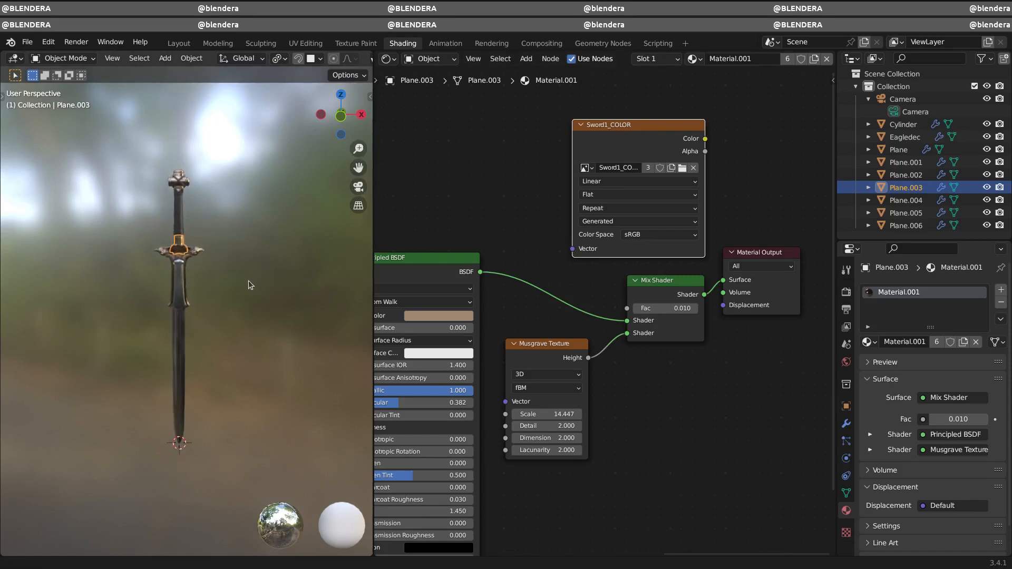
scroll(243, 280, up, 2)
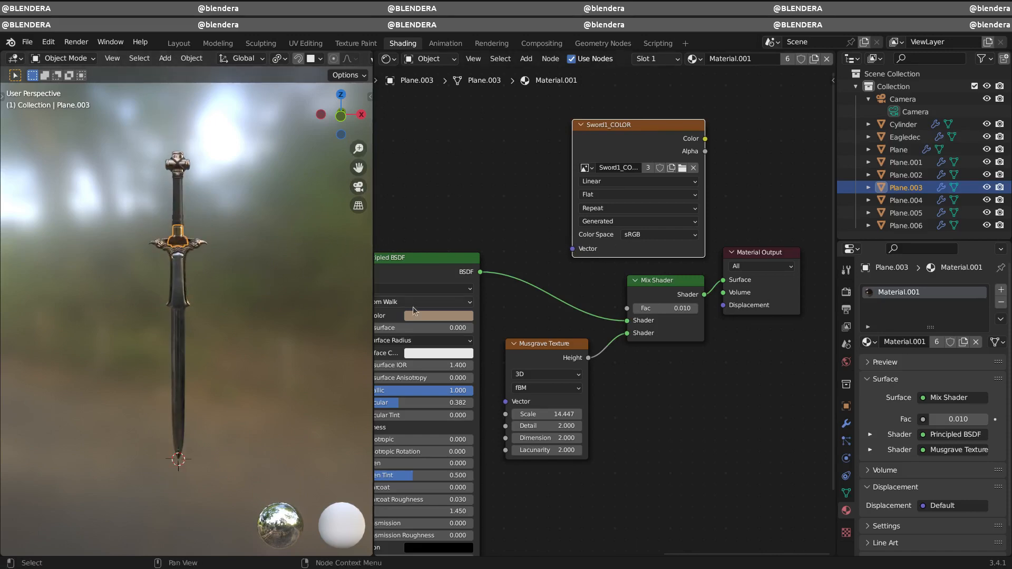
scroll(391, 346, down, 1)
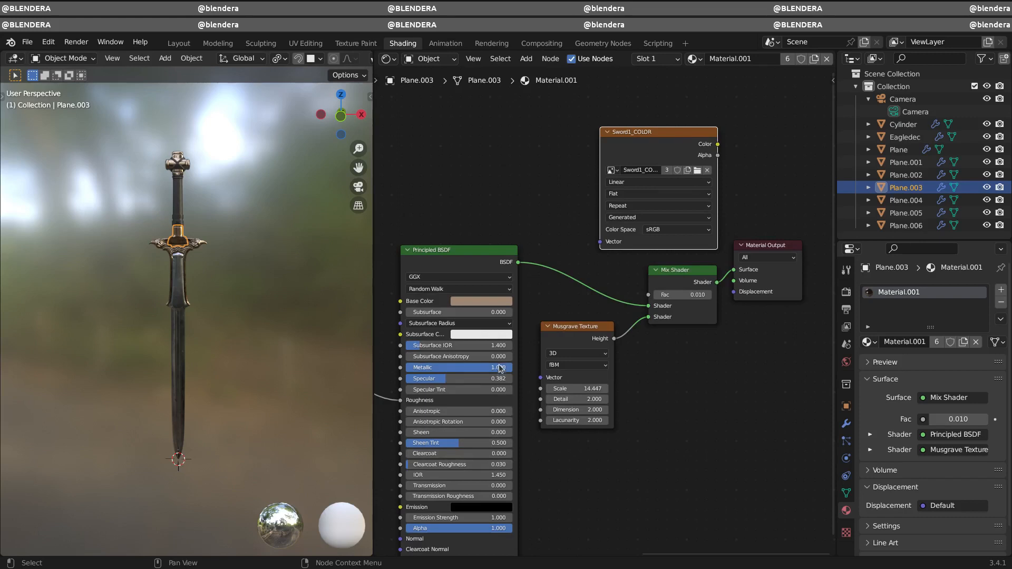
click(180, 298)
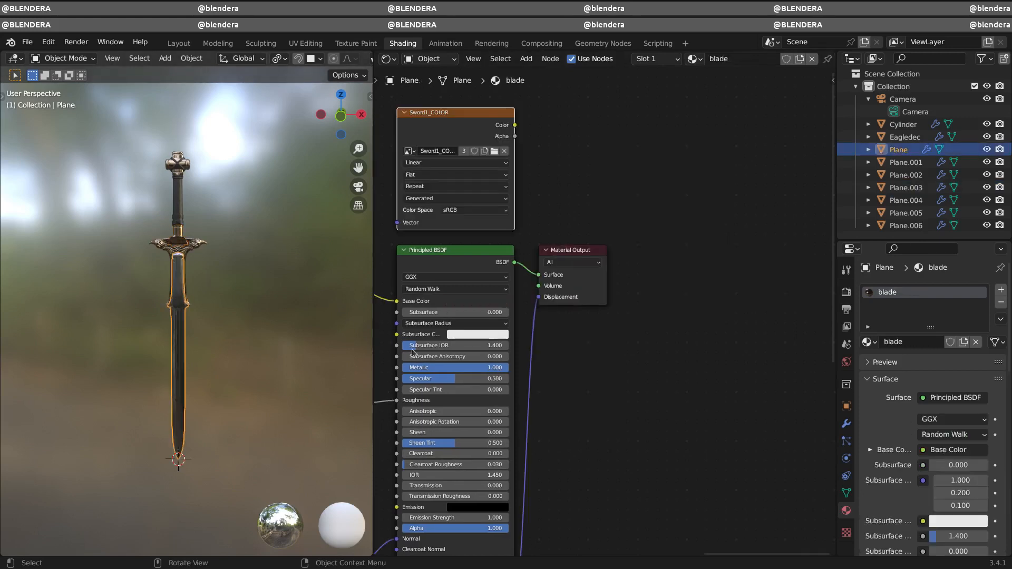
drag(498, 372, 341, 359)
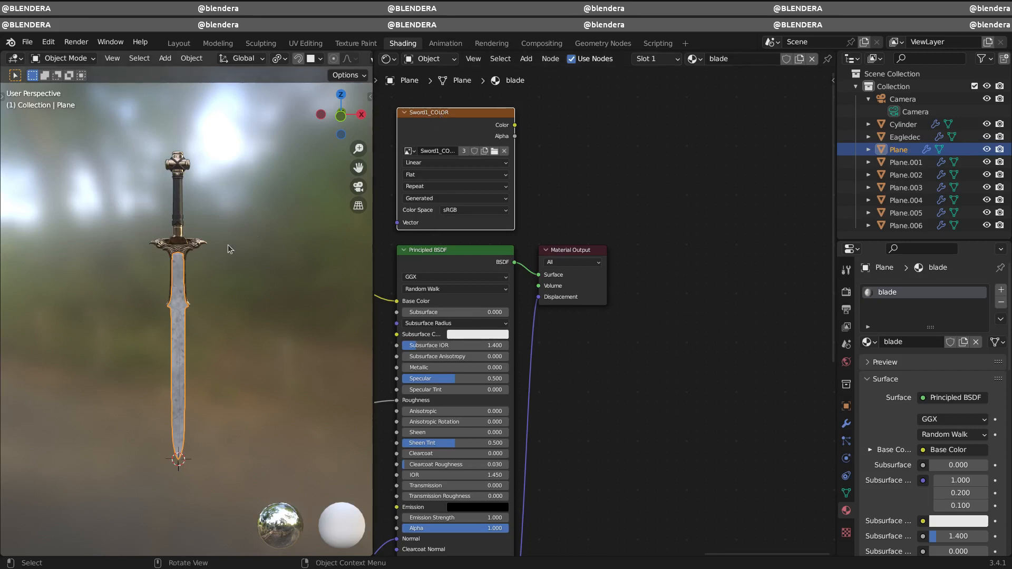
- Set Metallic to 0 in the guard's Material.001 and check the materials of the grip and the remaining guard parts
click(181, 242)
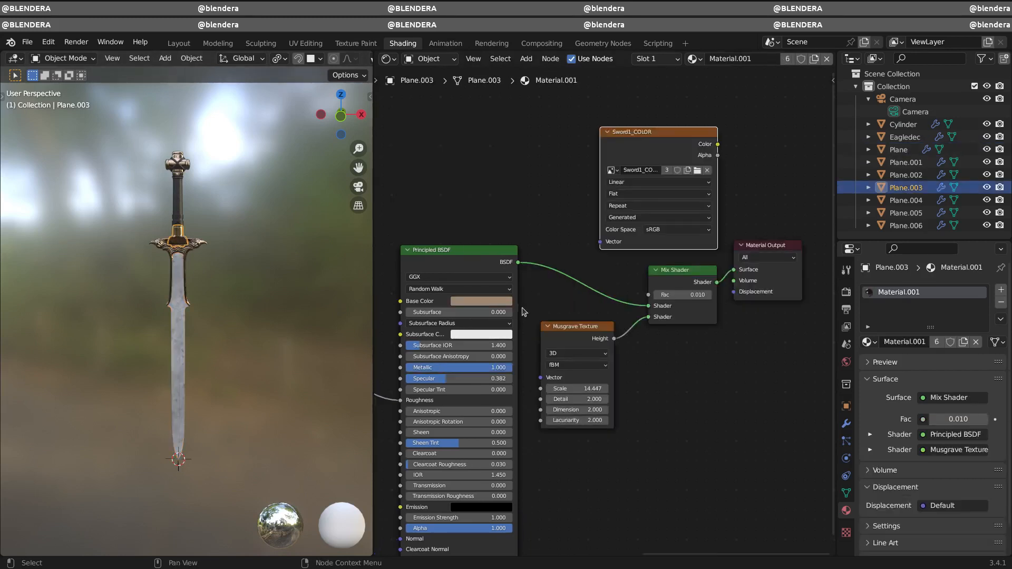
drag(501, 372, 369, 371)
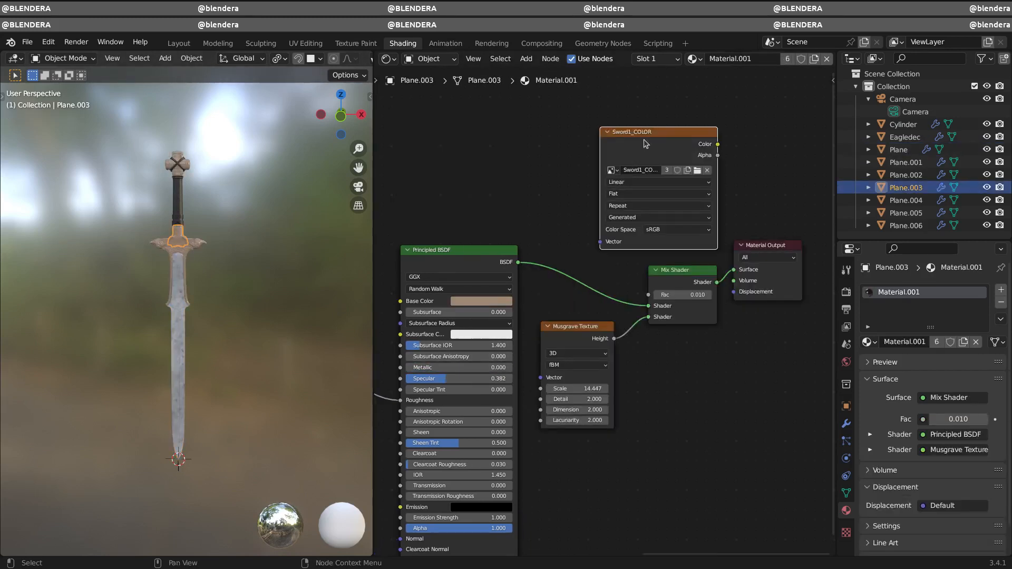
click(177, 217)
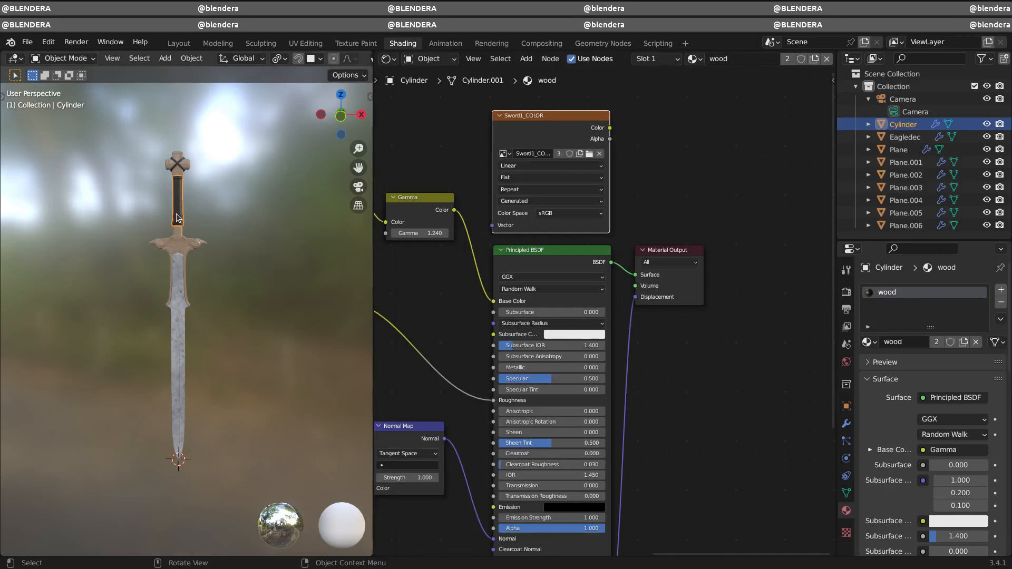
click(194, 248)
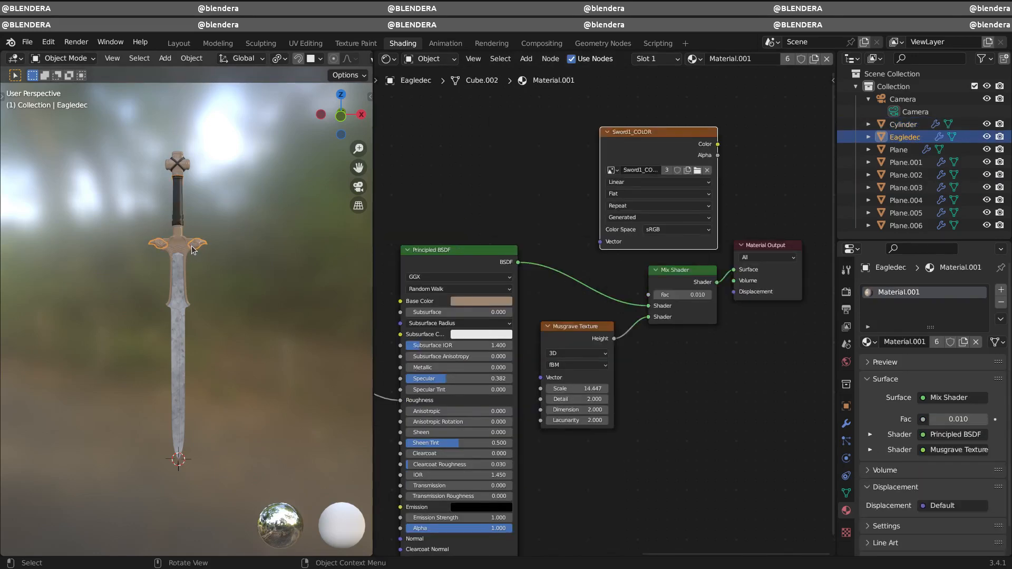
click(179, 212)
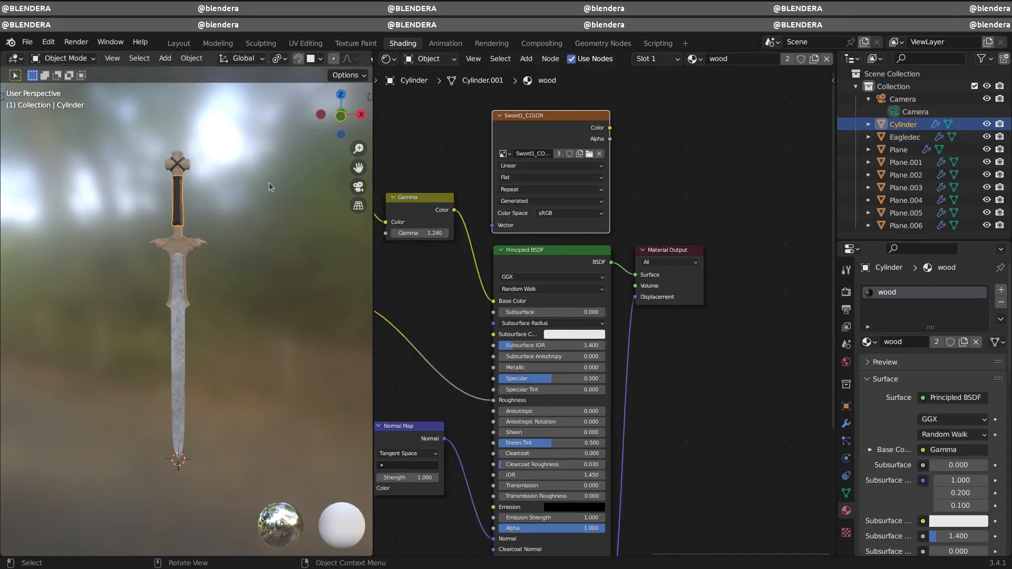
click(179, 269)
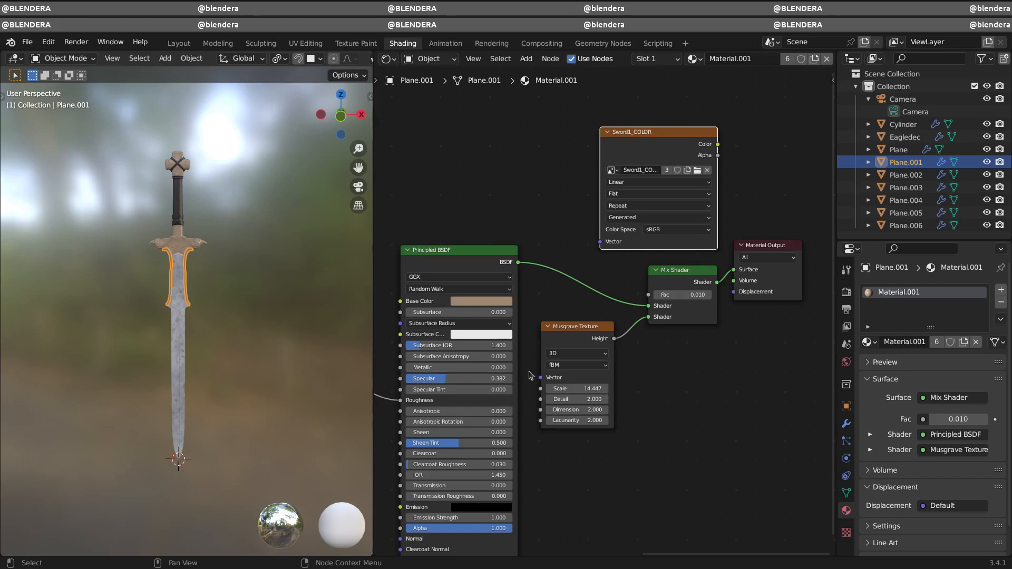
- Disable the viewport noise threshold in the Cycles render sampling settings
click(846, 291)
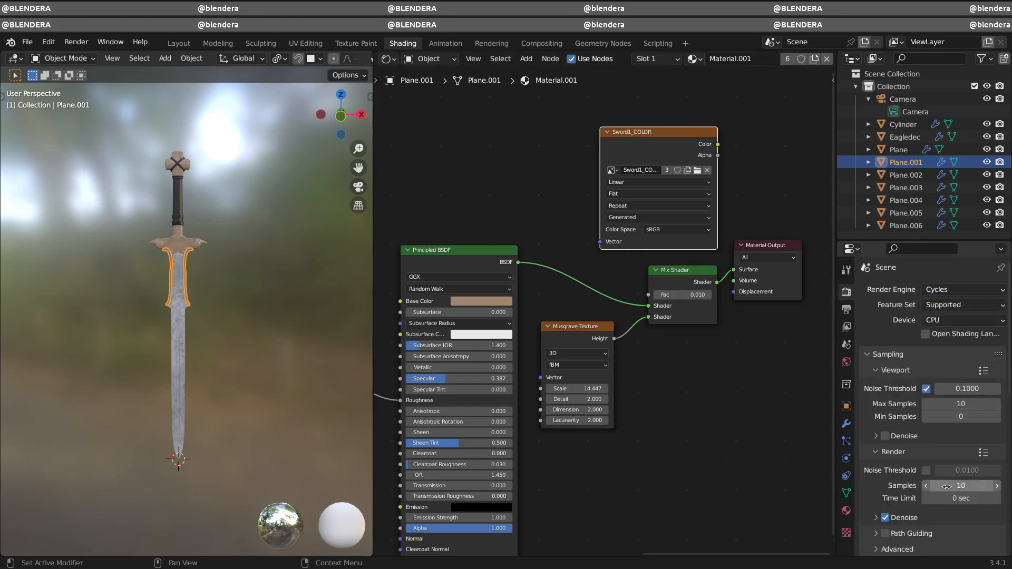
scroll(938, 395, down, 5)
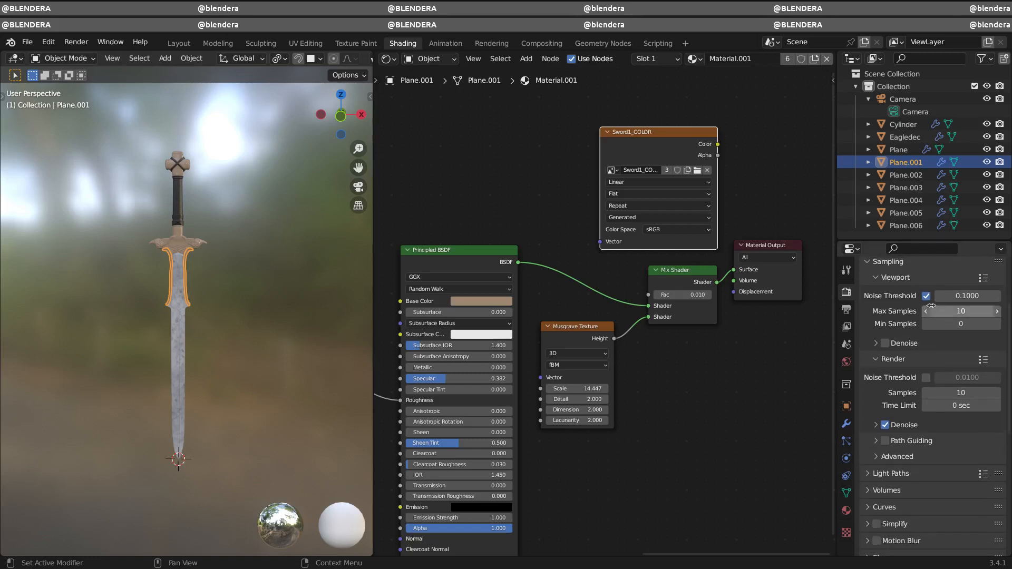
click(926, 296)
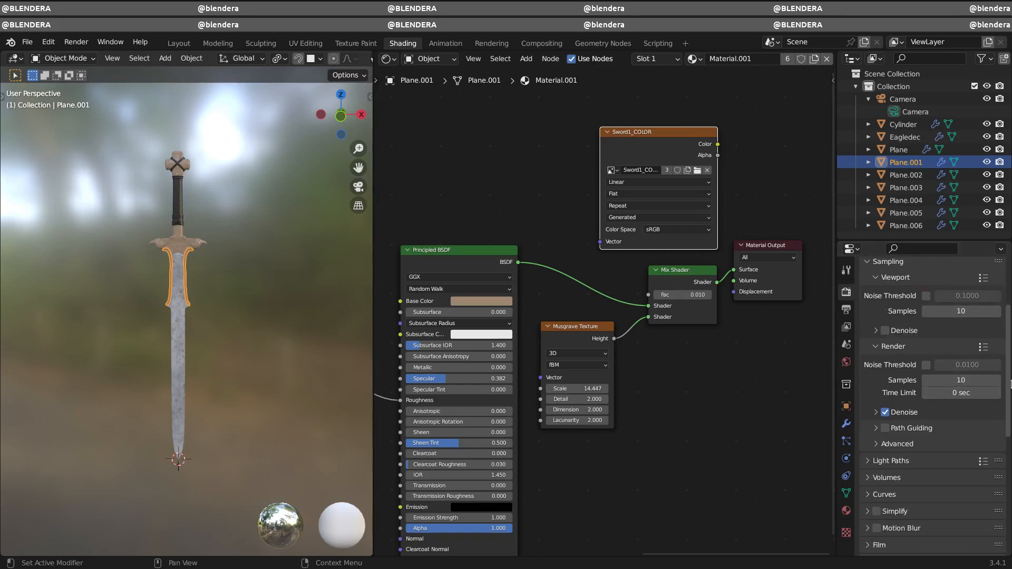
- Set the bake type to Diffuse and select all parts of the sword for baking
scroll(1011, 414, down, 3)
drag(1011, 415, 1011, 507)
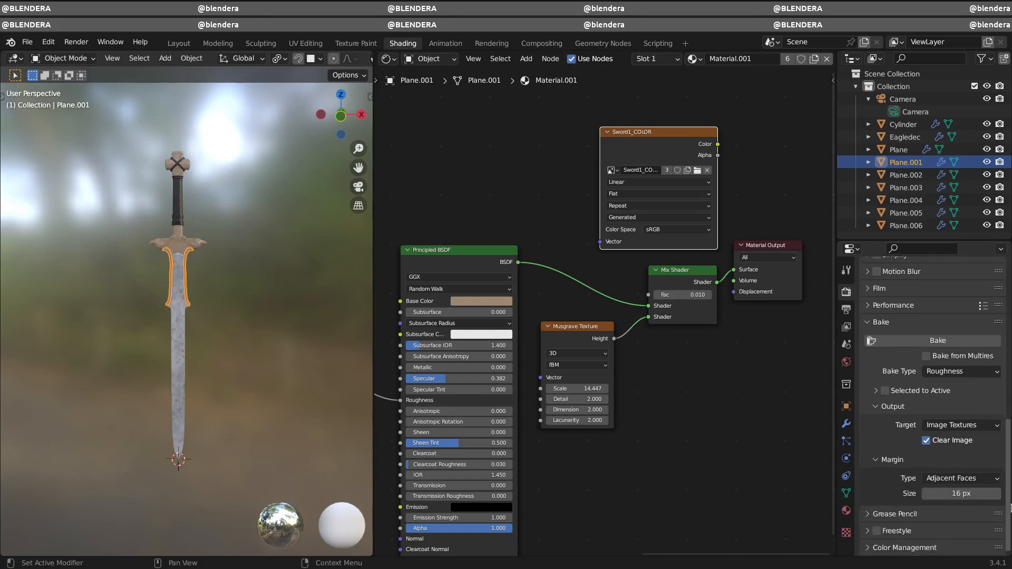
click(944, 371)
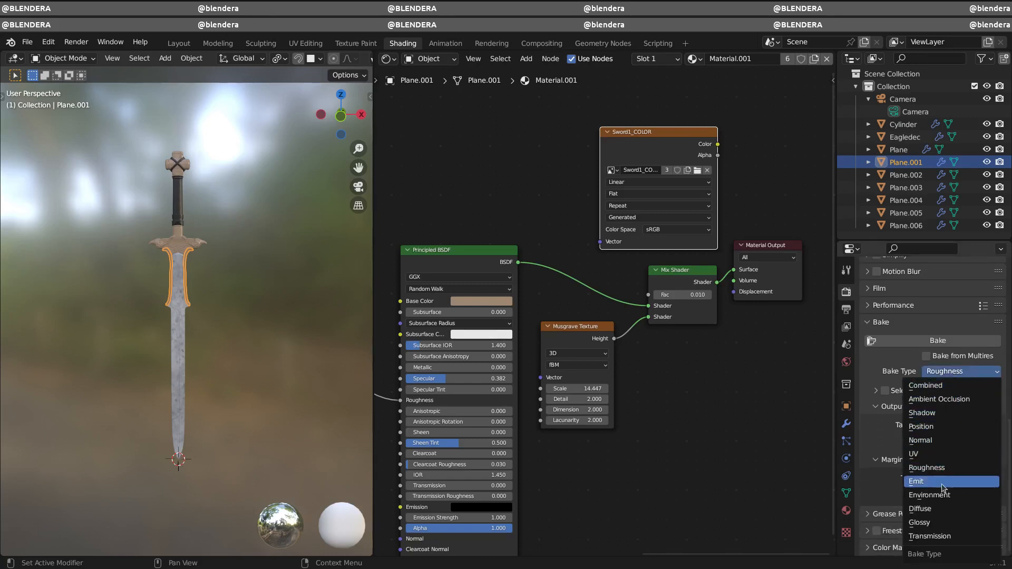
click(941, 510)
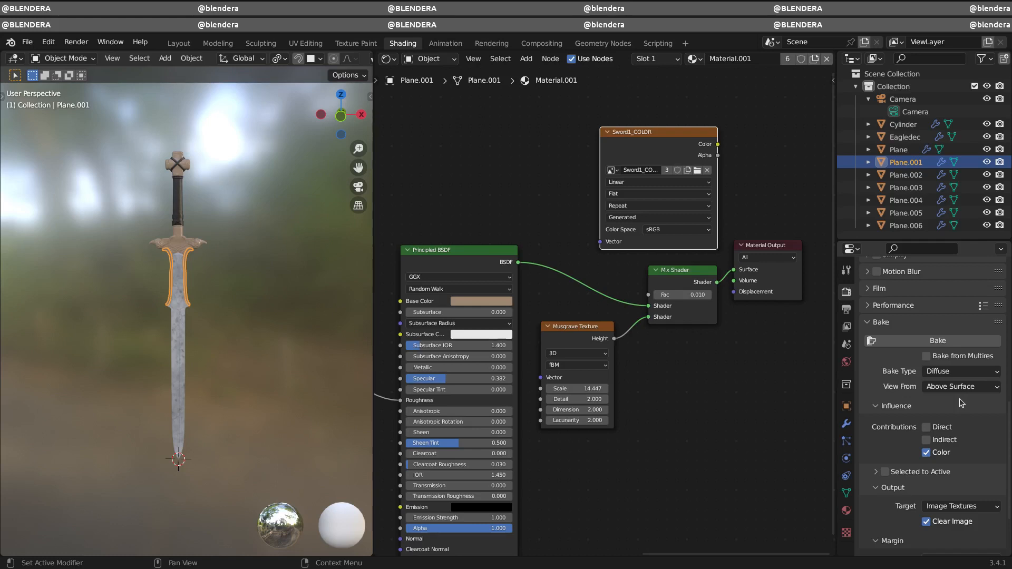
drag(186, 118, 126, 511)
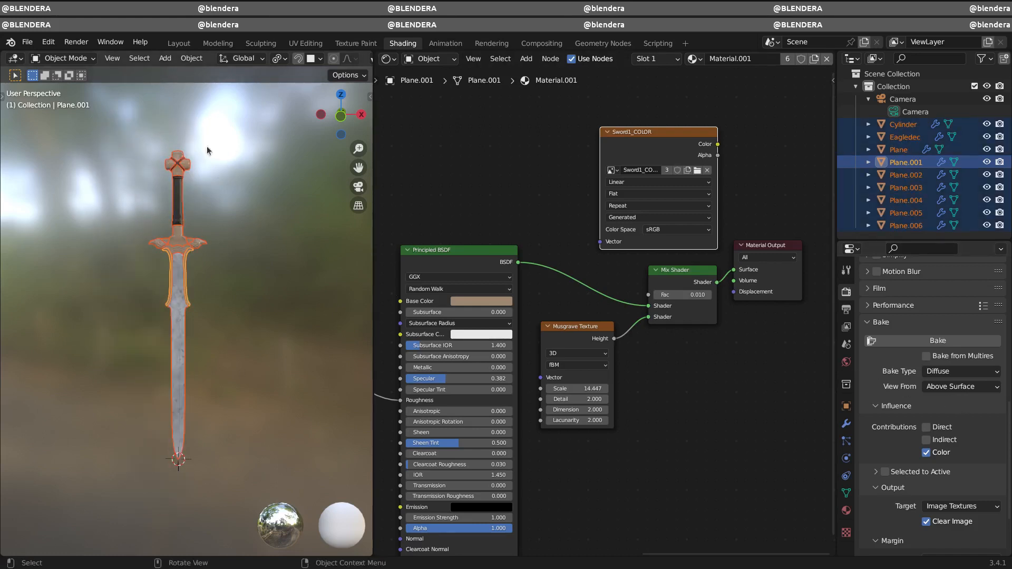
- Bake the selected sword parts' diffuse color and display Sword1_COLOR in an Image Editor above the node editor
click(938, 341)
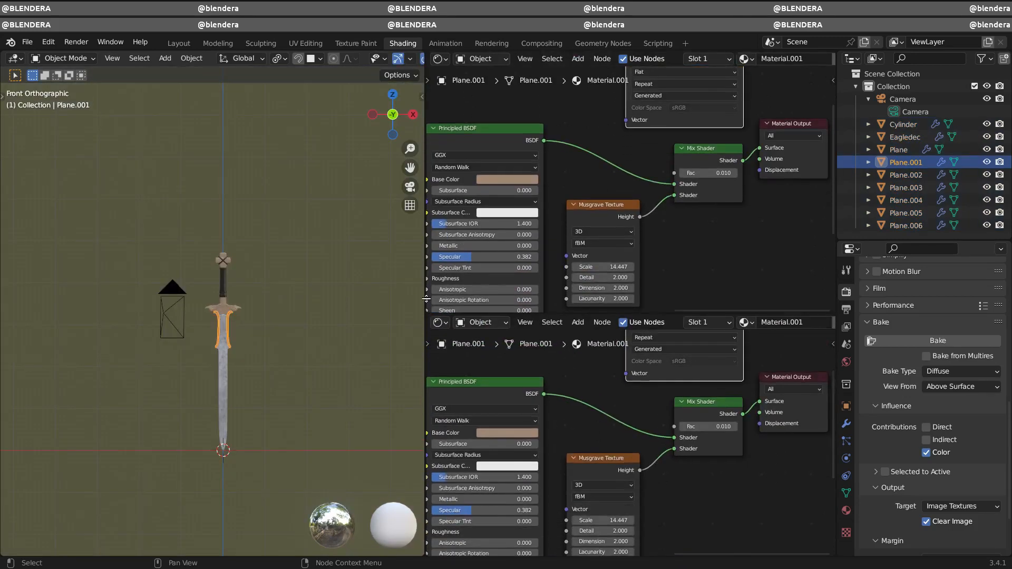
drag(414, 294, 414, 235)
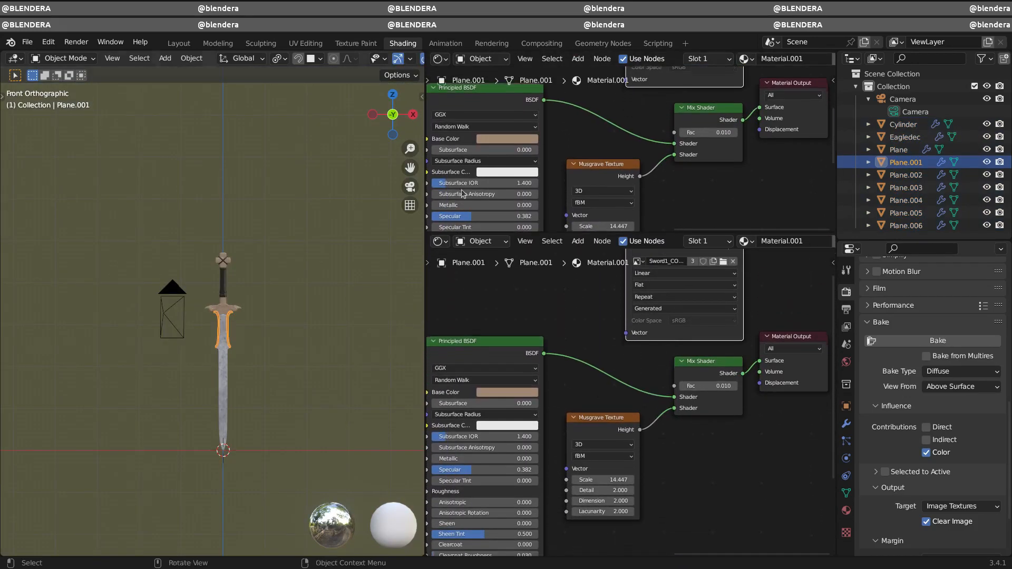
click(442, 59)
click(464, 125)
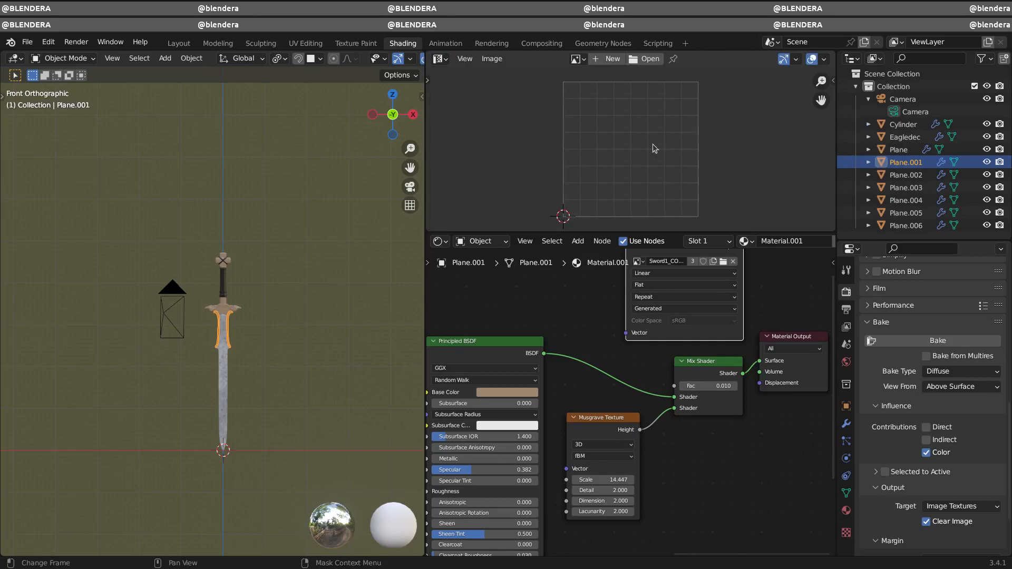
click(578, 60)
scroll(624, 179, down, 5)
click(613, 150)
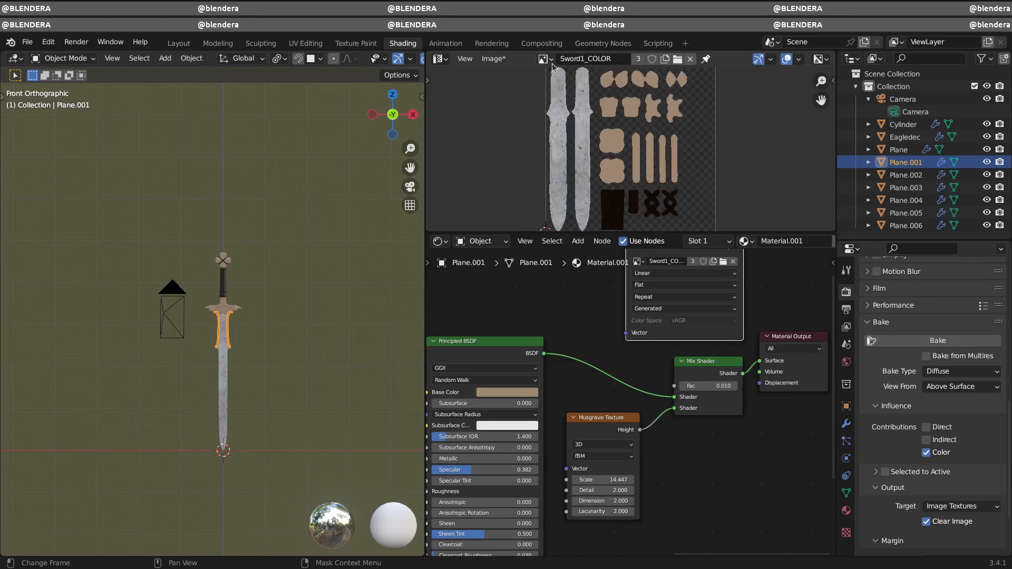
- Save the baked color image as Sword1_COLOR.png in the SwordBake folder
click(494, 59)
click(507, 177)
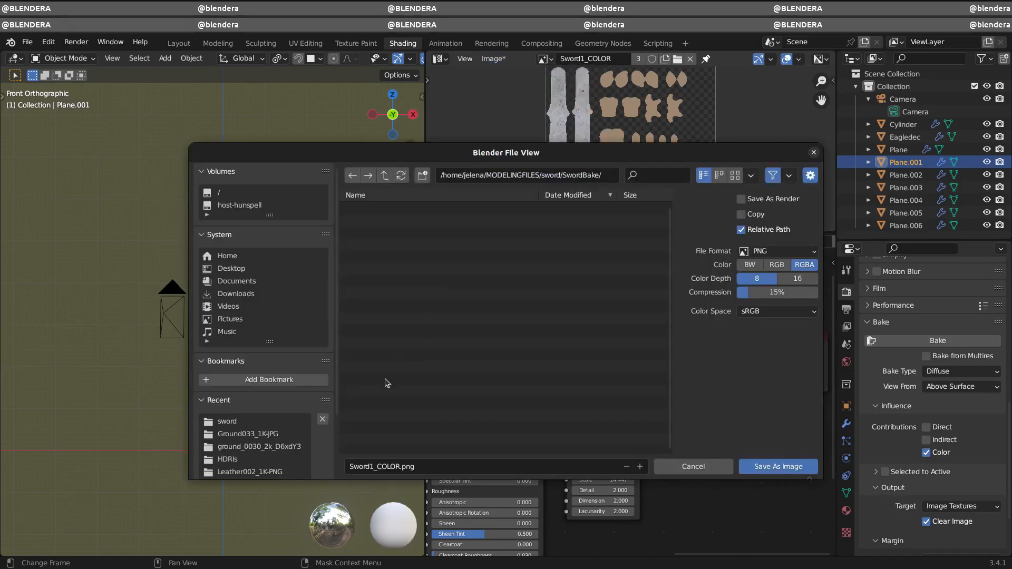
click(771, 466)
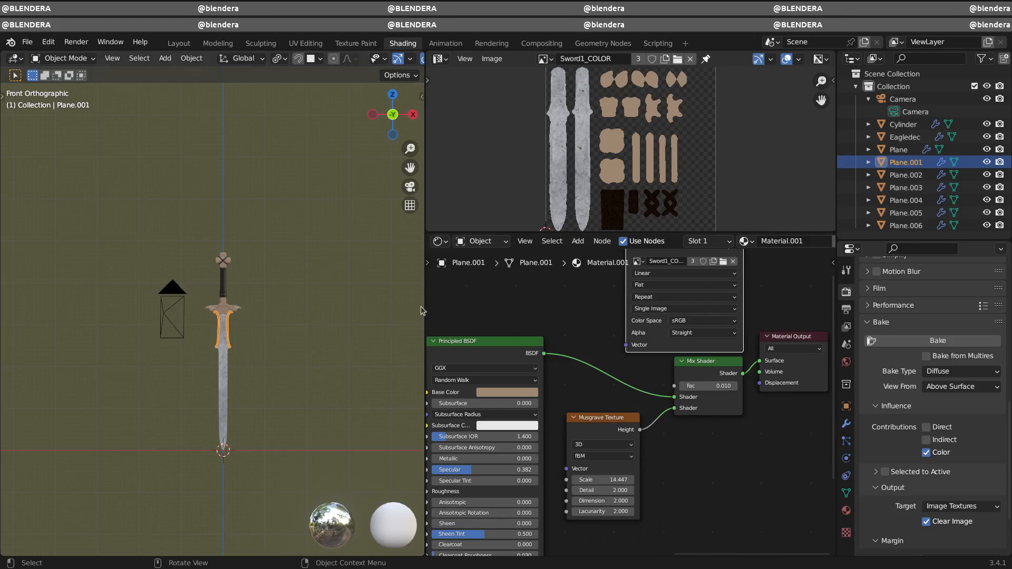
- Narrow the 3D viewport, select the blade, and set the bake type to Emit
drag(425, 311, 268, 296)
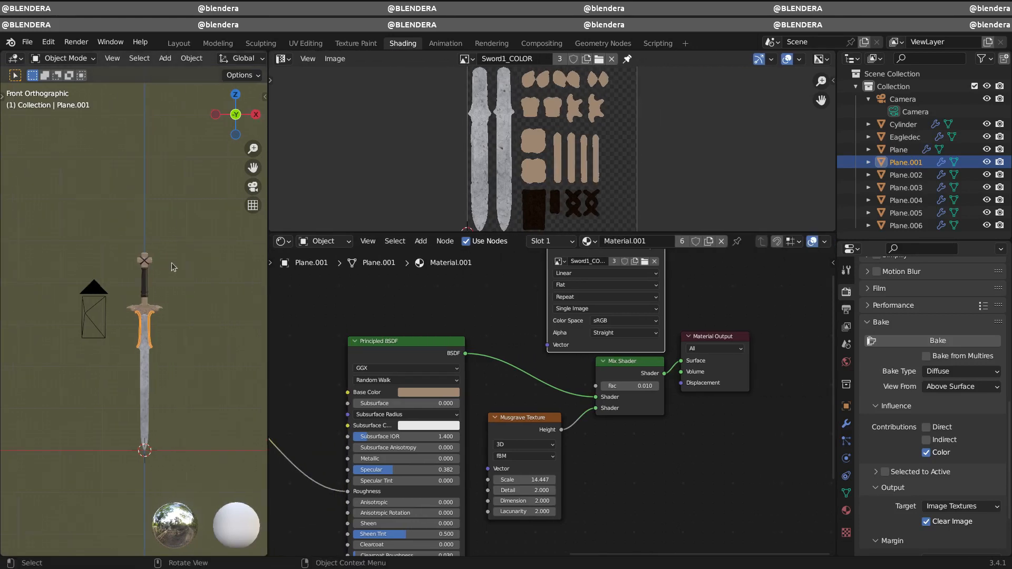
key(a)
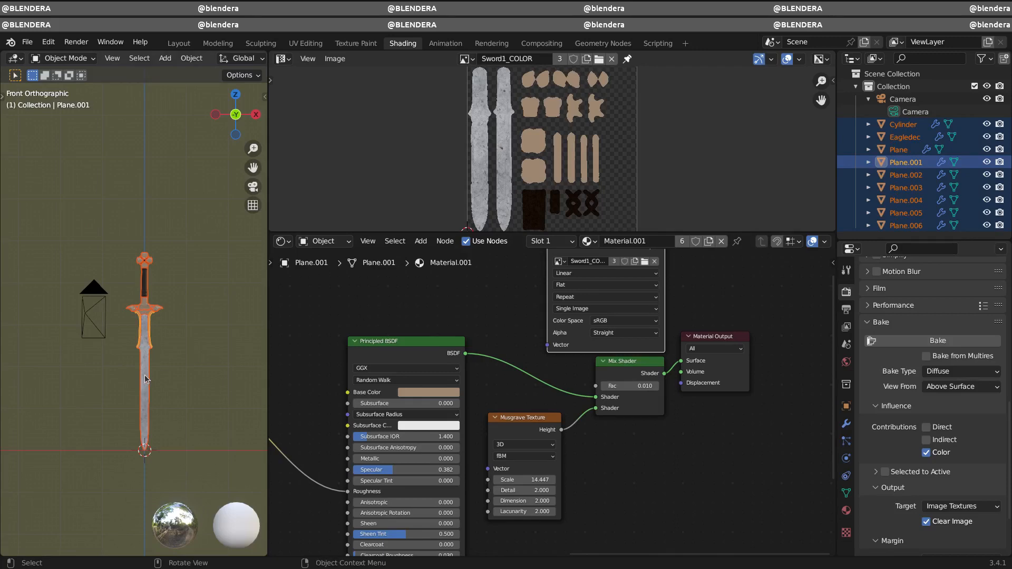
click(146, 377)
middle_drag(569, 403, 659, 385)
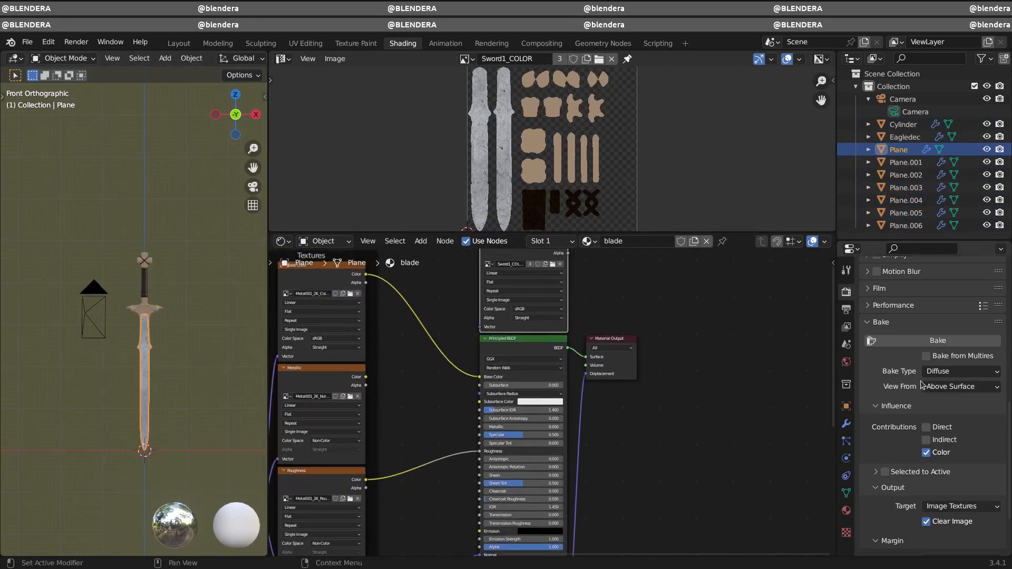
click(950, 372)
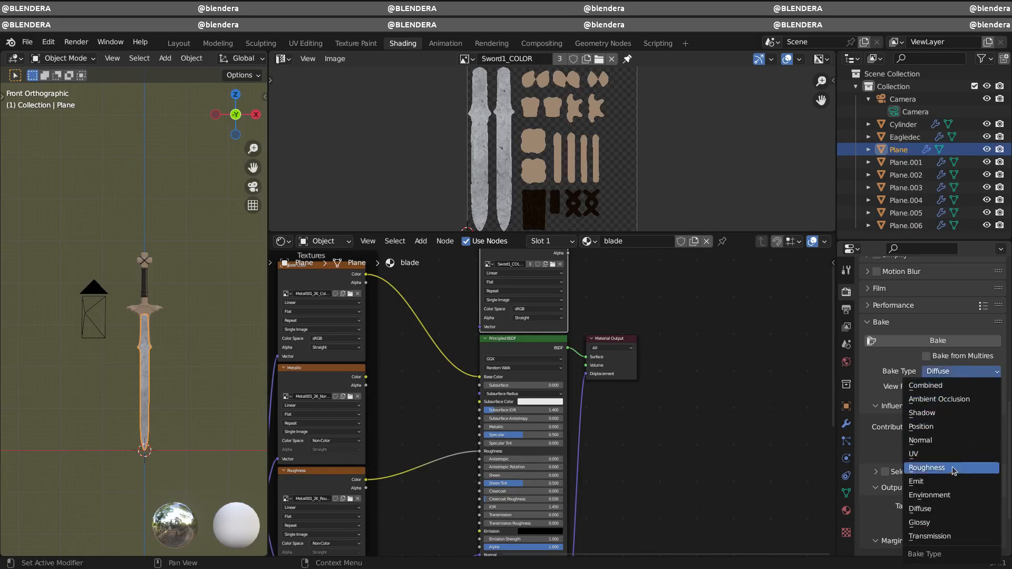
click(936, 485)
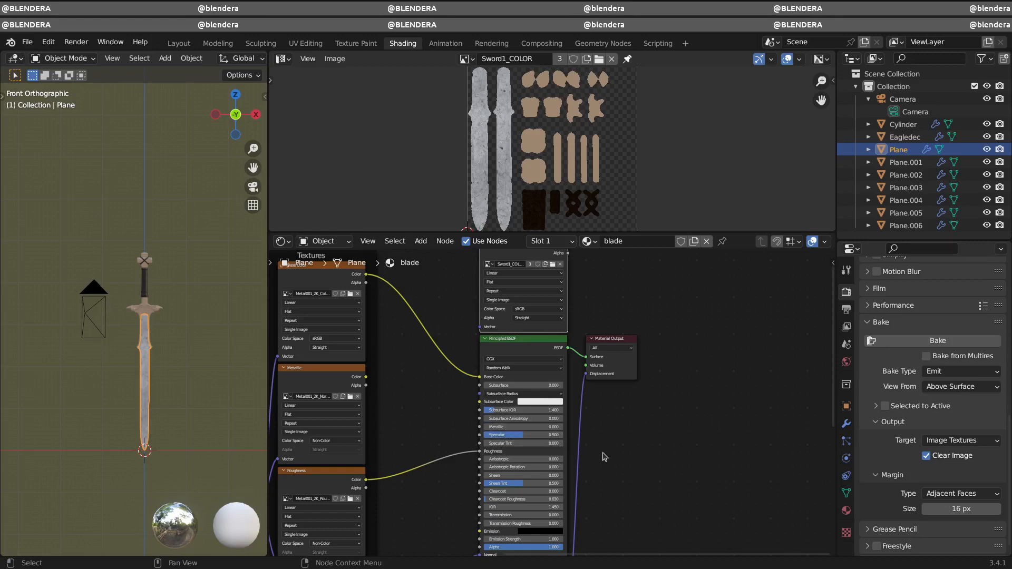
- Set the Emission color of the blade material's Principled BSDF to white
middle_drag(608, 456, 621, 412)
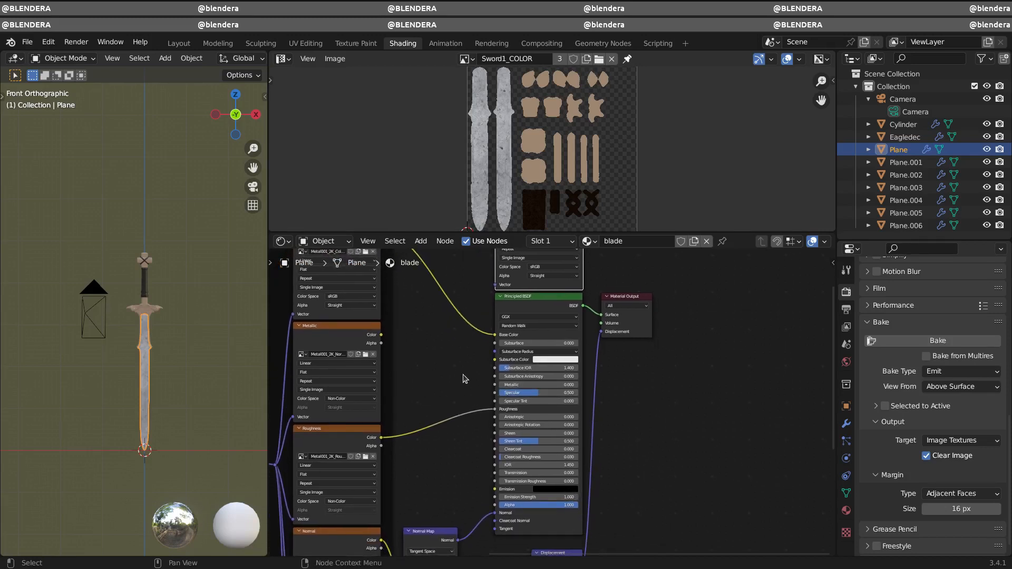
drag(535, 385, 477, 399)
click(547, 492)
drag(596, 424, 599, 377)
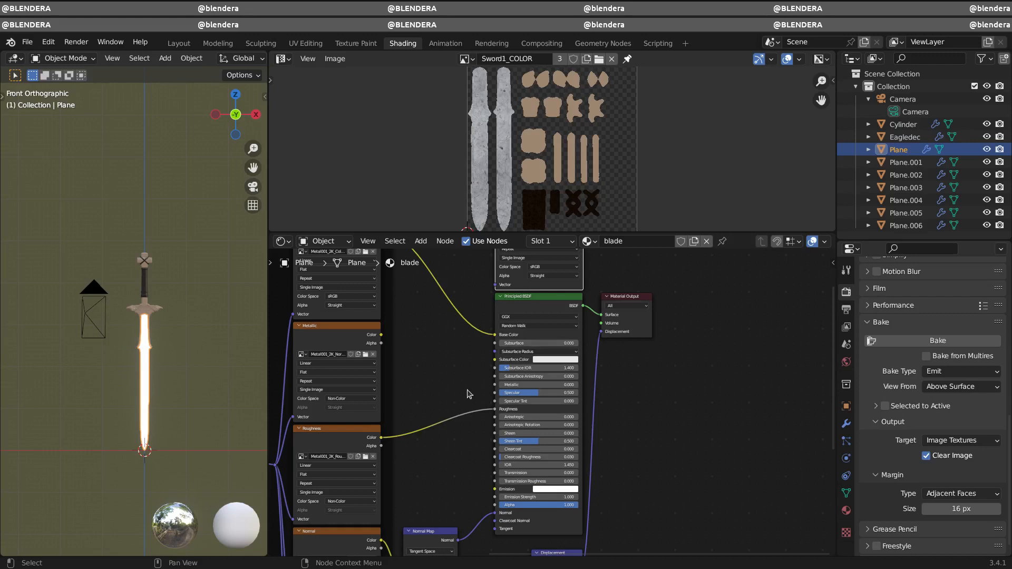
- Set the Emission color of the guard's Material.001 to white, leaving the grip's wood material black
click(147, 295)
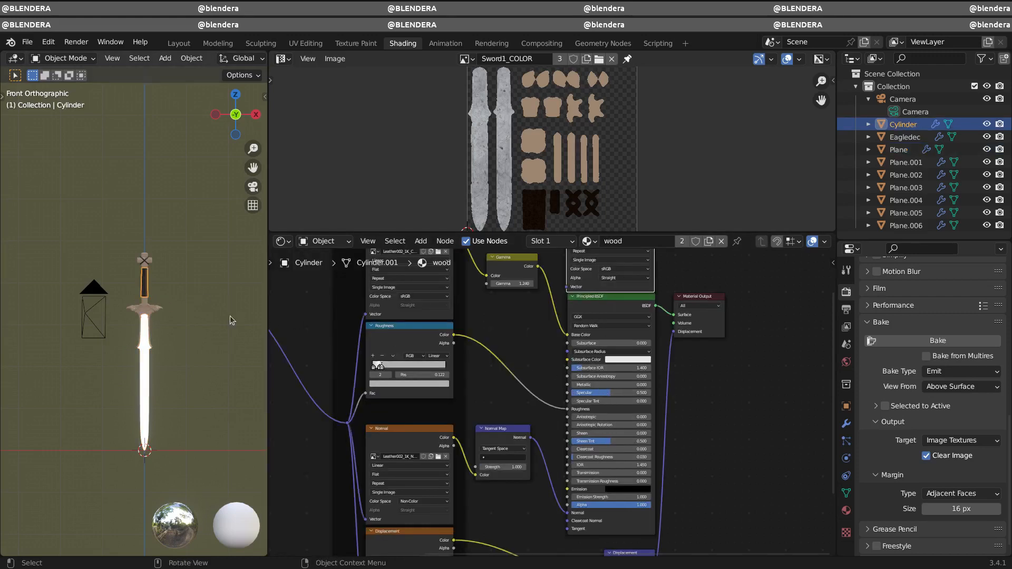
click(151, 310)
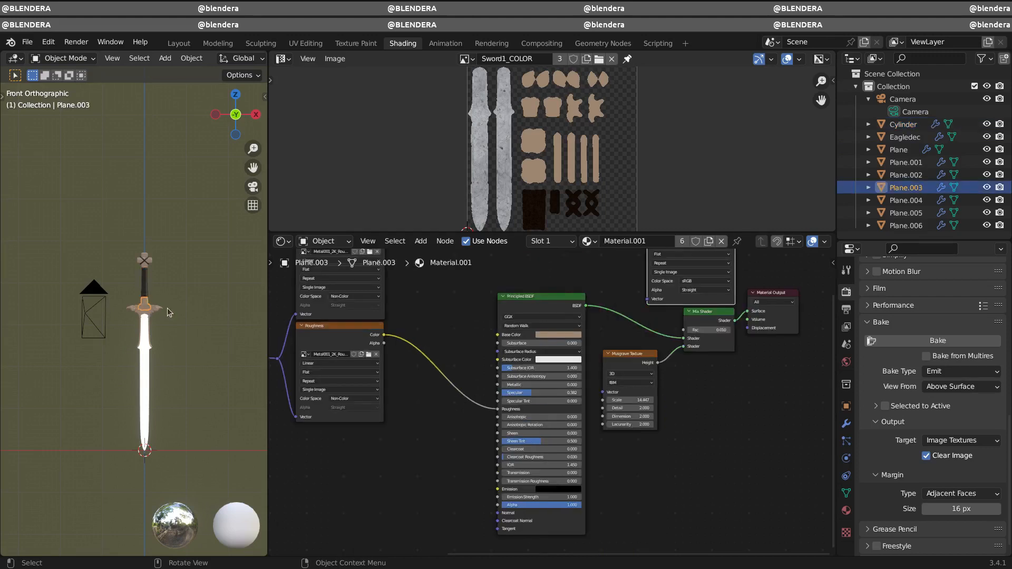
click(561, 490)
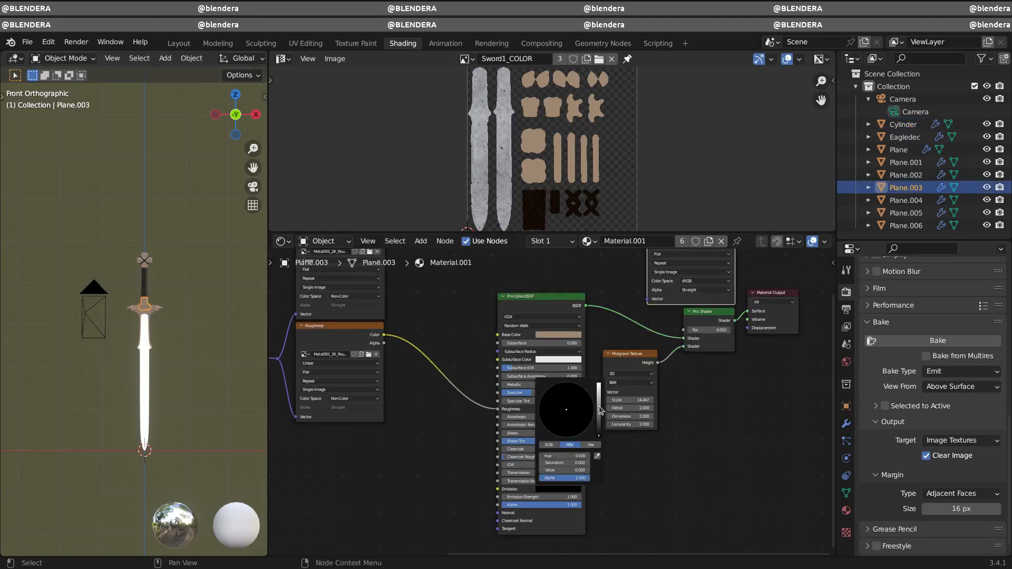
drag(600, 412, 600, 385)
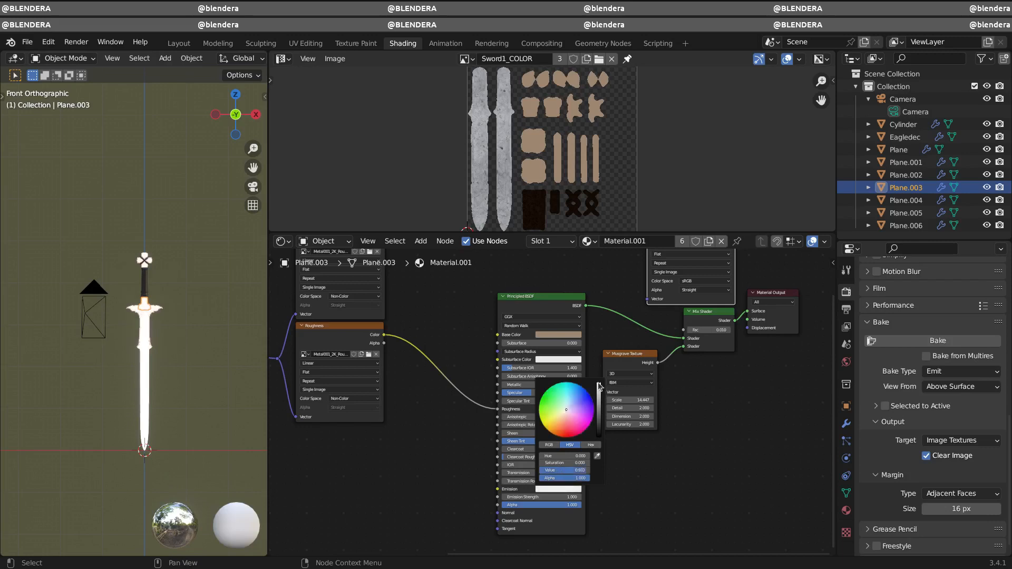
click(598, 457)
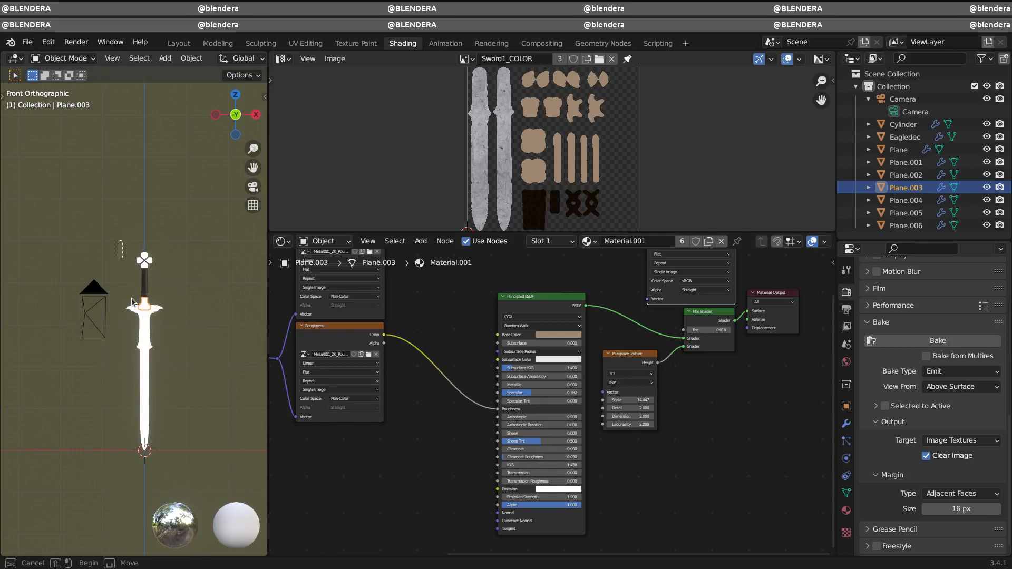
- Select all parts of the sword and bake the emission map
key(Escape)
key(a)
click(938, 341)
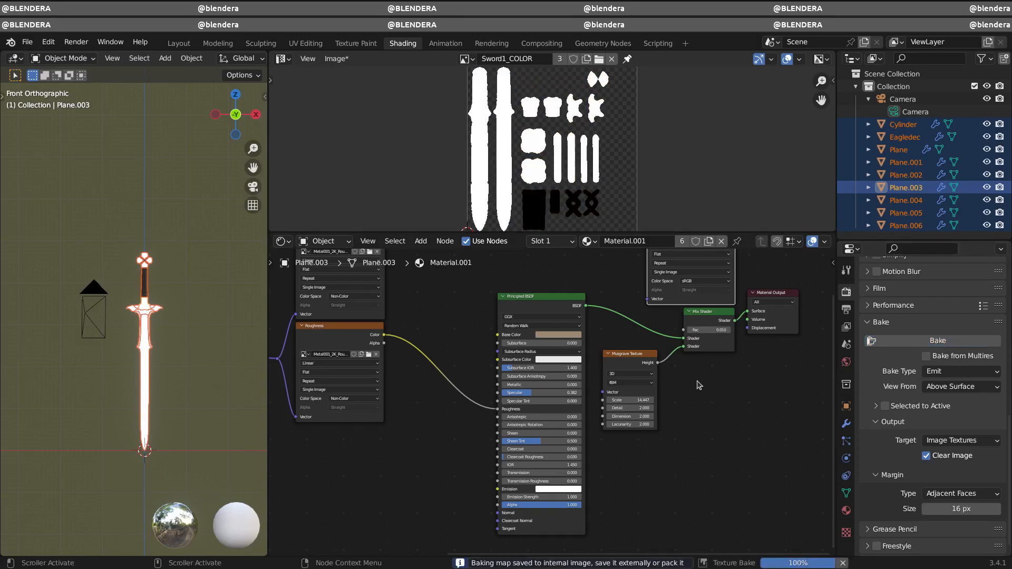
- Save the baked emission image under the new name Sword1_METALLIC.png in the SwordBake folder
click(335, 58)
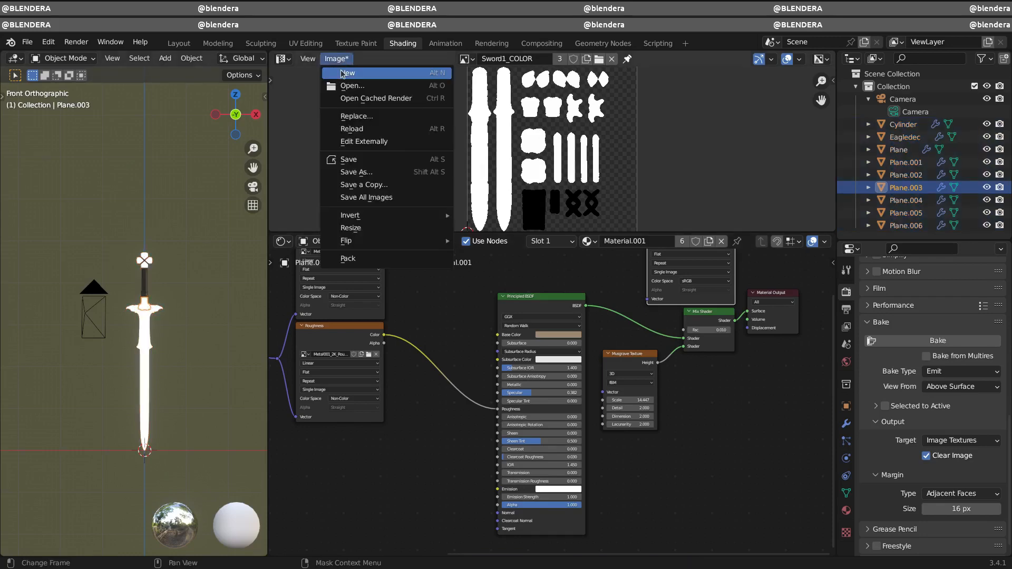
click(369, 173)
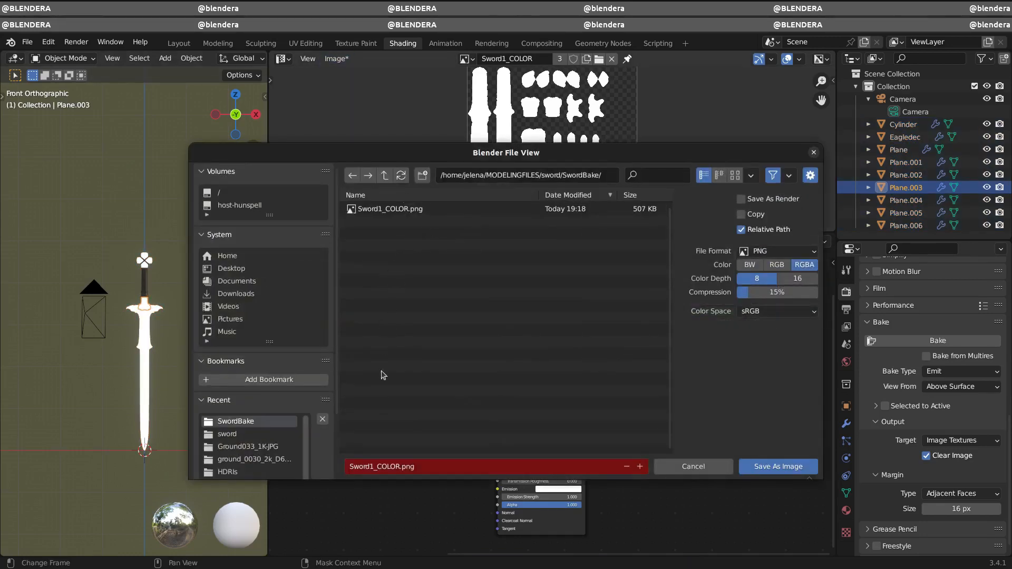
click(393, 467)
click(402, 467)
key(BackSpace)
key(BackSpace)
key(BackSpace)
key(BackSpace)
key(BackSpace)
text(METALLIC)
click(771, 464)
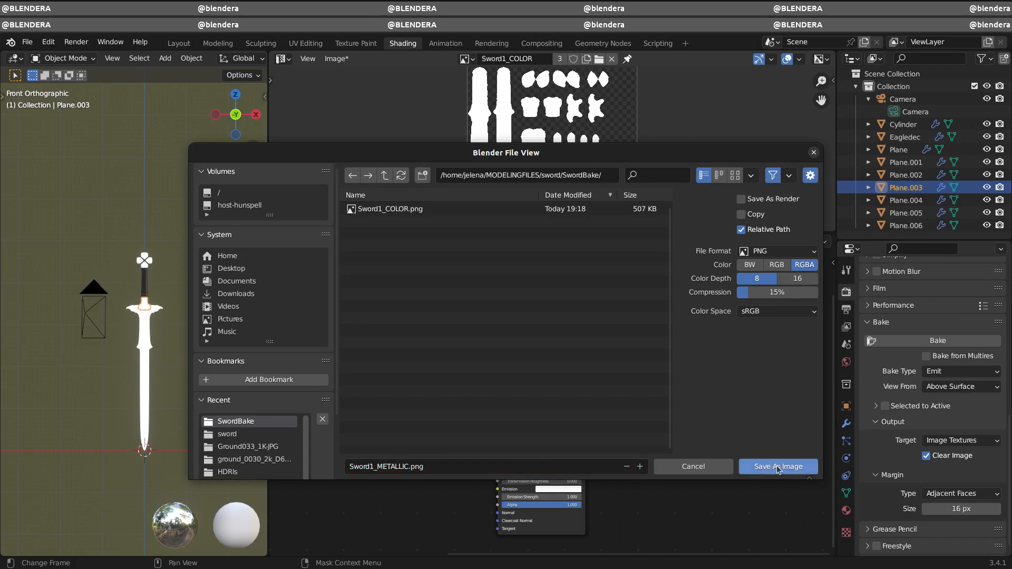
click(777, 467)
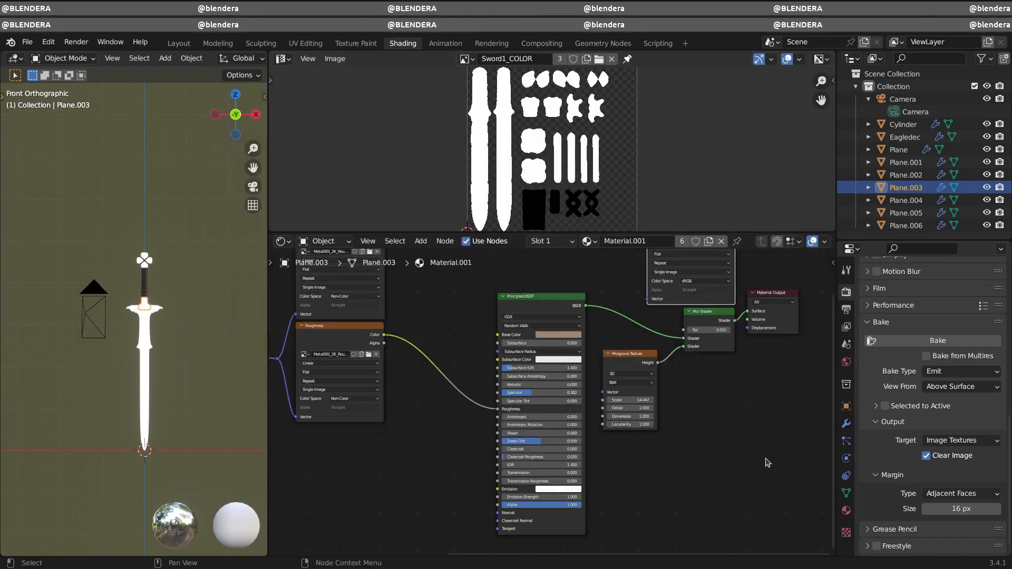
- Set the Emission color back to black in the blade material and the guard's Material.001
click(152, 342)
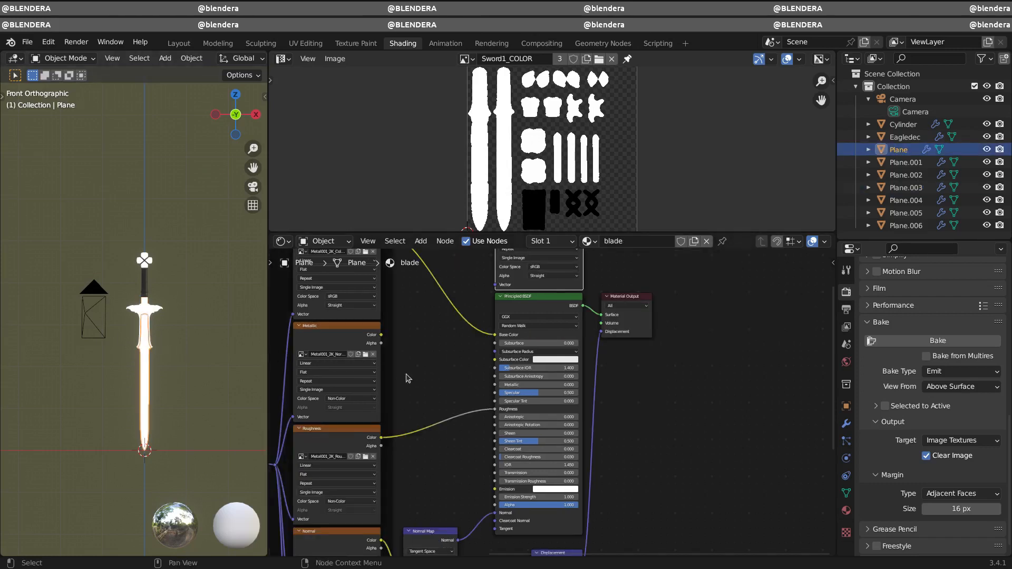
click(549, 490)
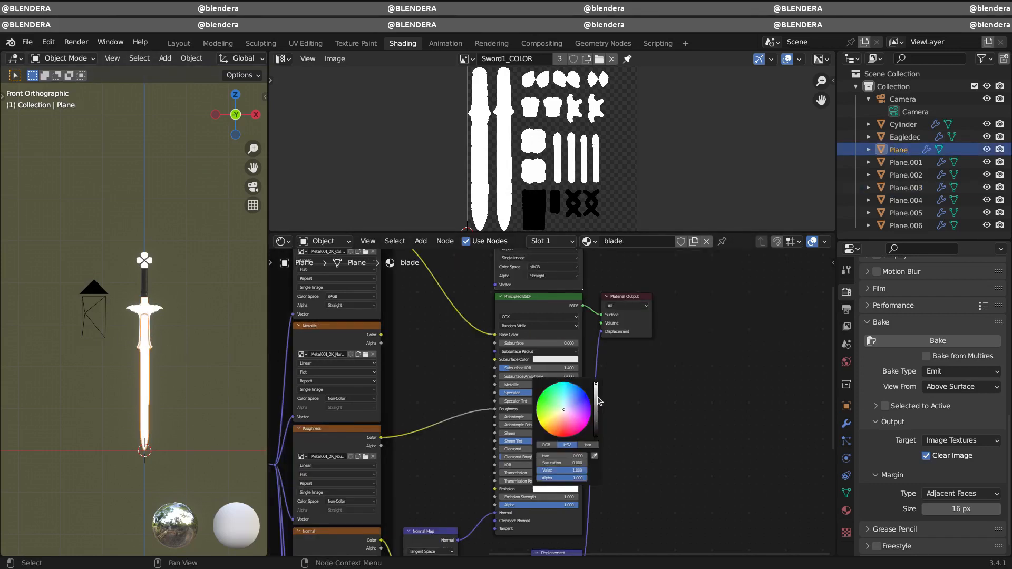
drag(596, 399, 594, 452)
click(148, 309)
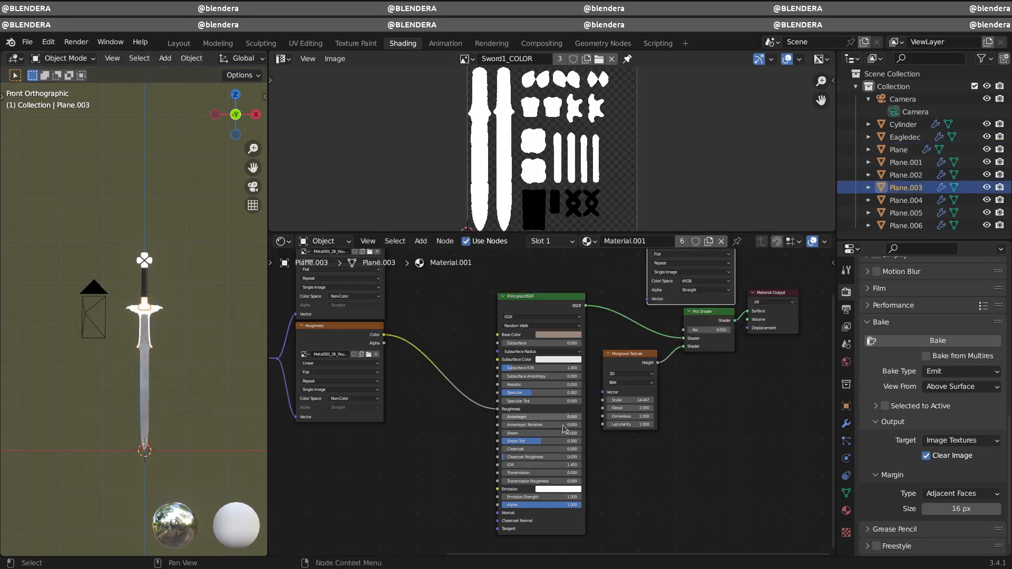
click(558, 489)
drag(598, 400, 604, 472)
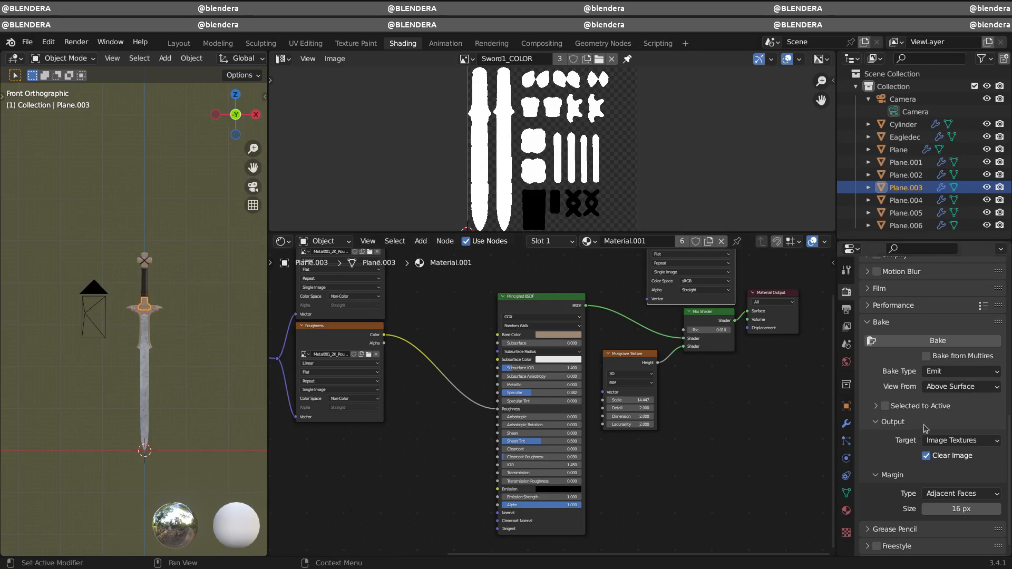
- Set the bake type to Roughness and check the material nodes of the blade, guard, grip and pommel
click(944, 372)
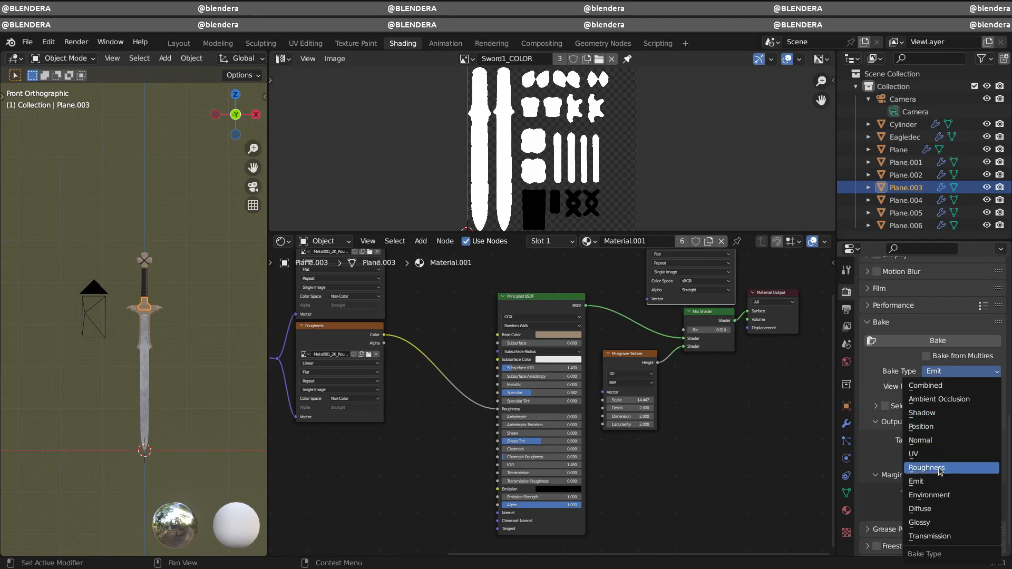
click(922, 468)
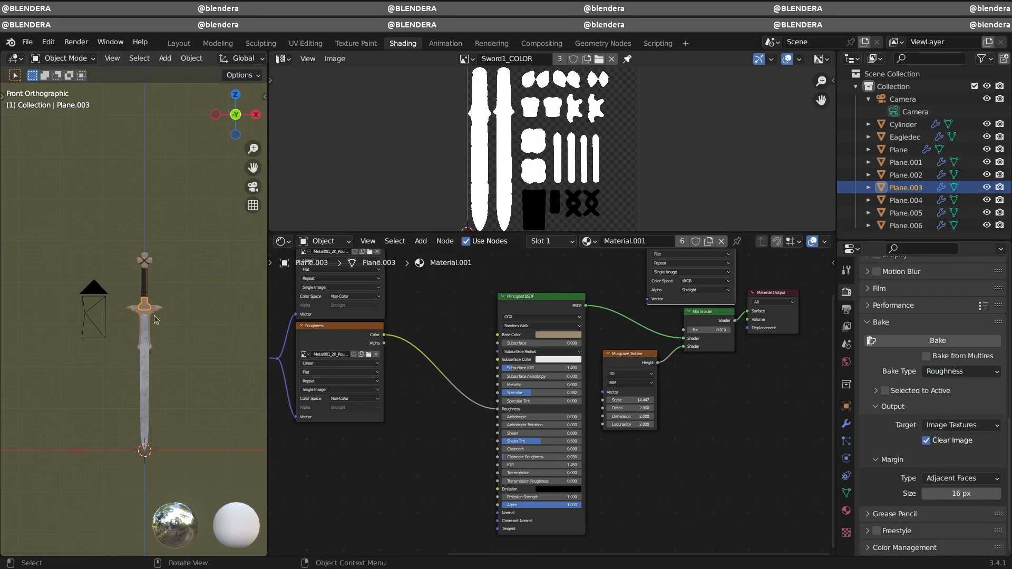
click(147, 330)
shift+middle_drag(704, 403, 740, 455)
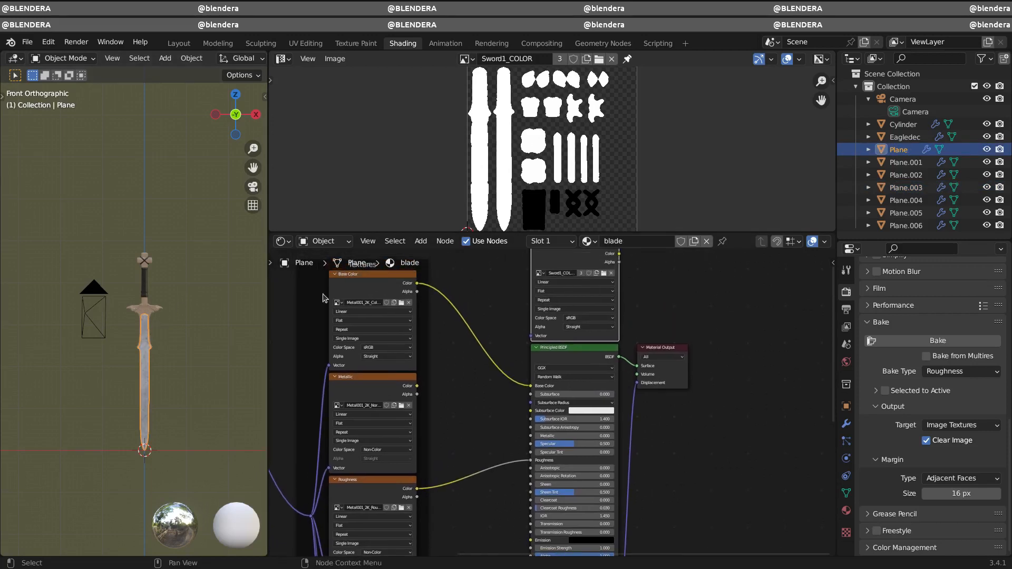
click(146, 310)
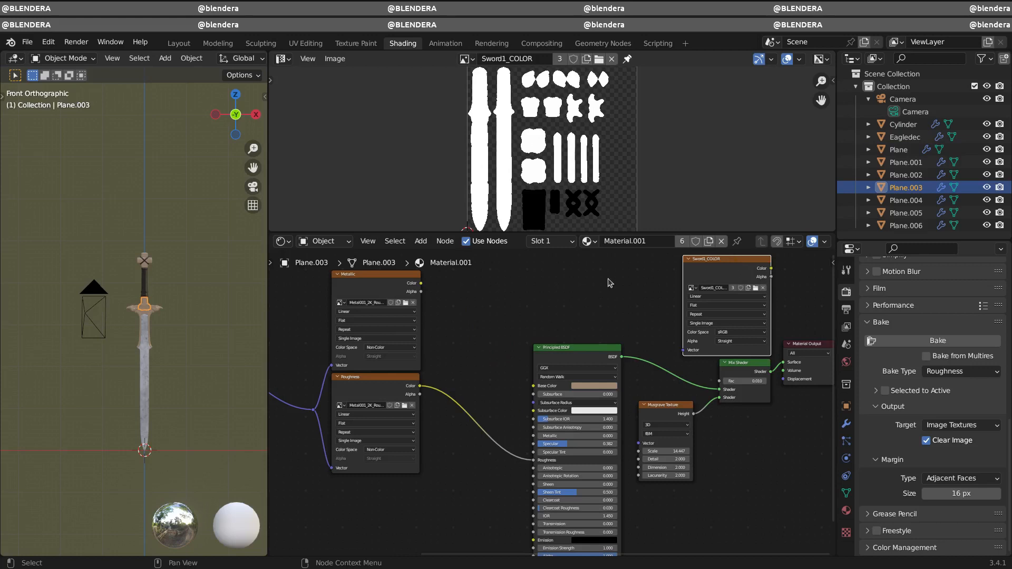
click(143, 288)
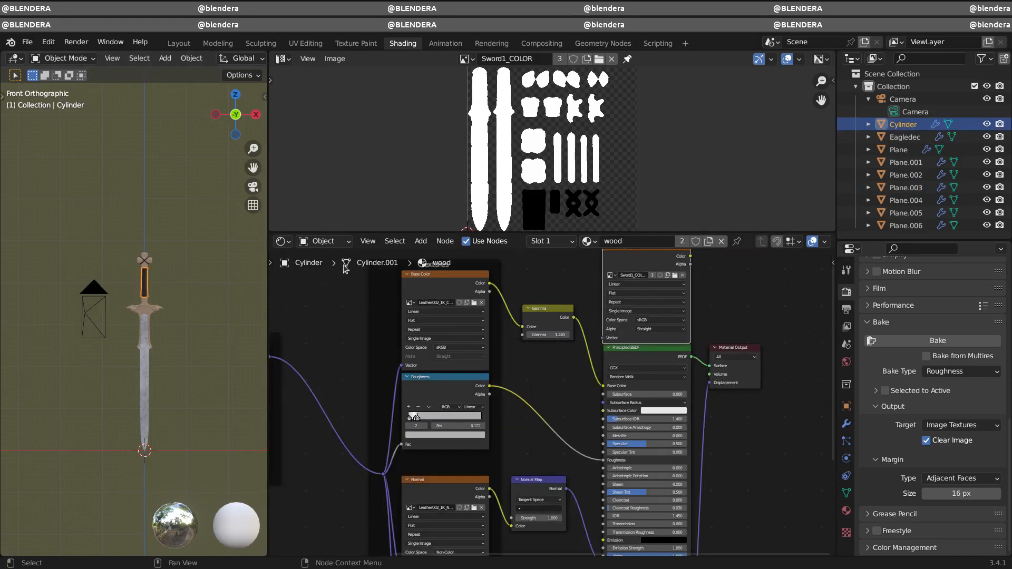
click(146, 265)
click(148, 263)
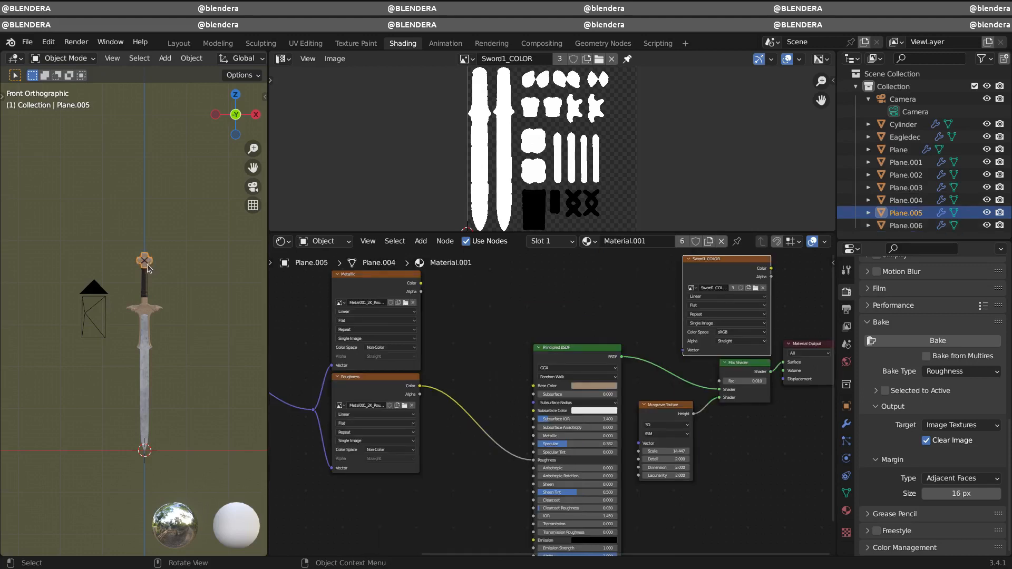
- Select all parts of the sword and bake the roughness map
drag(121, 247, 177, 476)
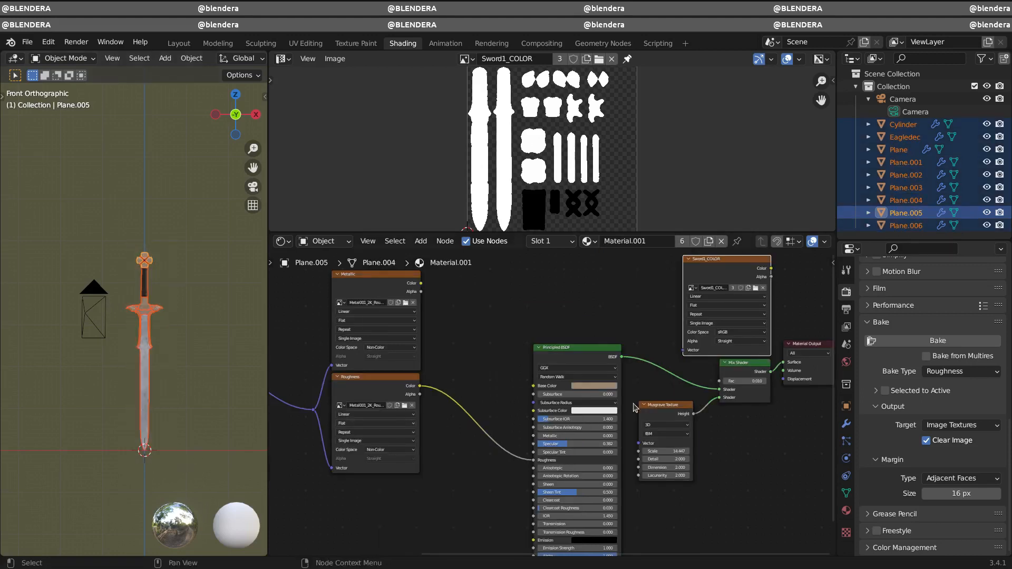
click(937, 342)
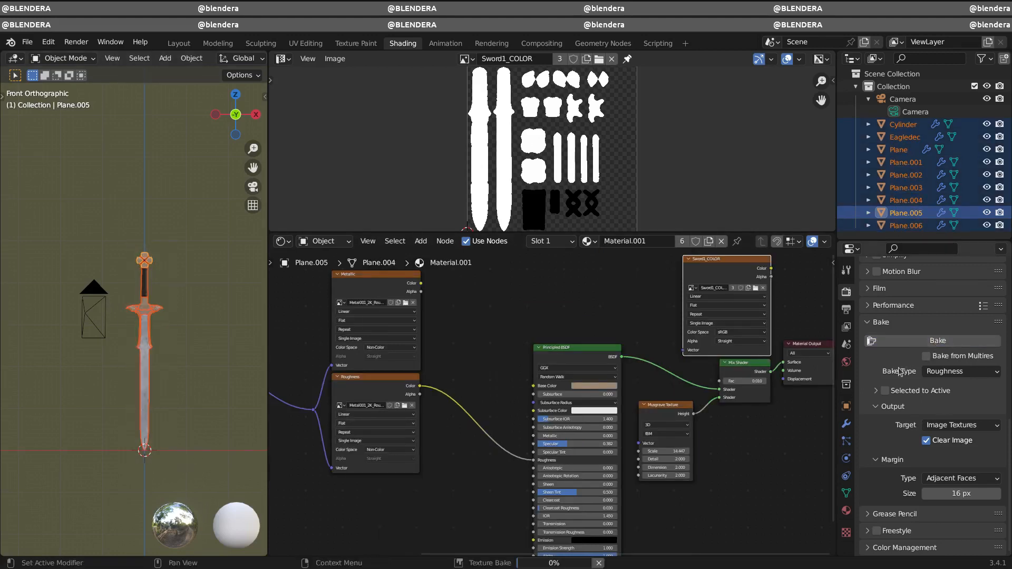
- Save the baked roughness image under the new name Sword1_ROUGHNESS.png in the SwordBake folder
drag(554, 233, 553, 266)
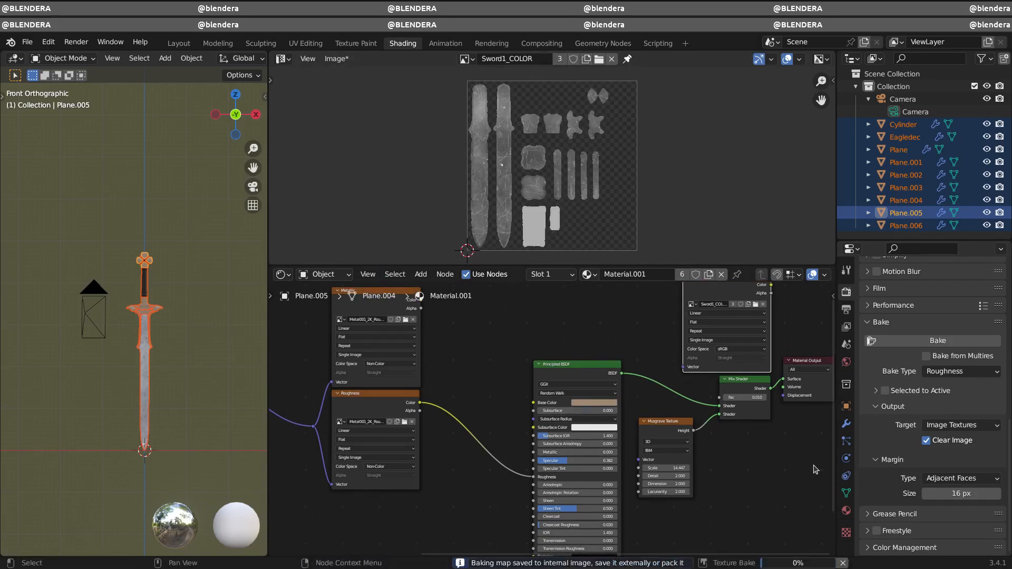
click(338, 60)
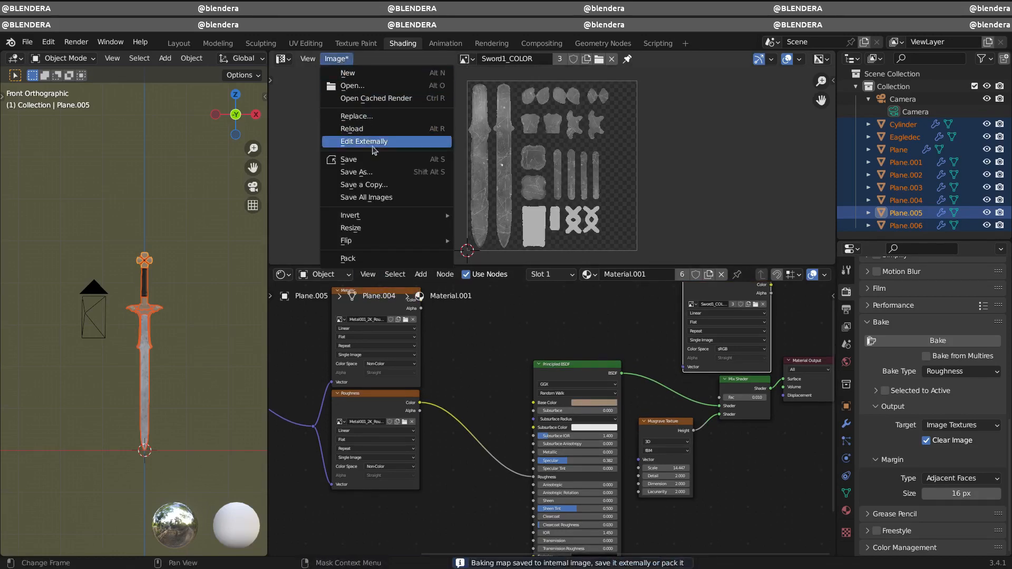
click(369, 172)
click(401, 466)
click(399, 466)
key(BackSpace)
key(BackSpace)
key(BackSpace)
key(BackSpace)
key(BackSpace)
key(BackSpace)
key(BackSpace)
key(BackSpace)
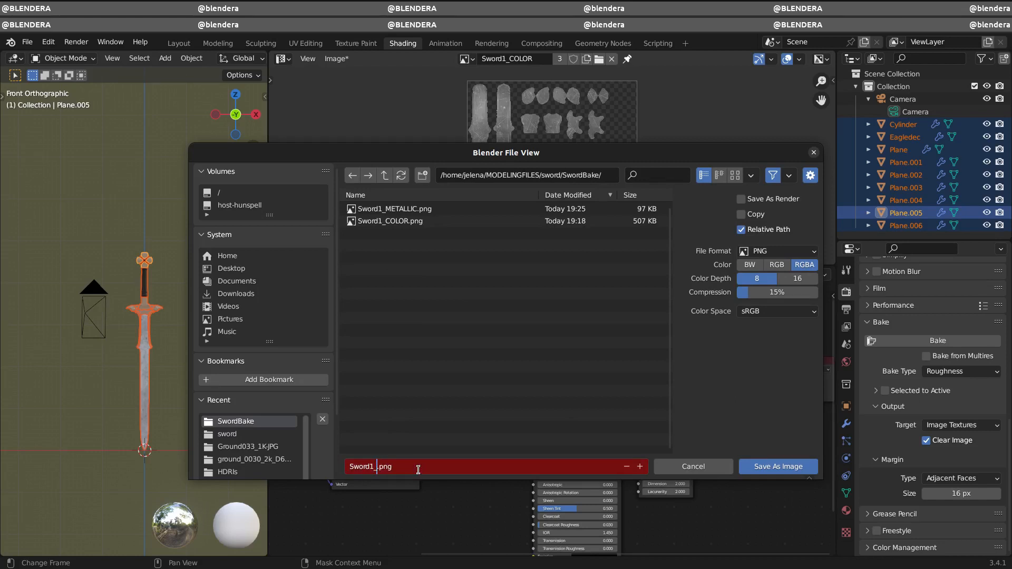
text(ROUGHNESS)
click(776, 469)
click(778, 469)
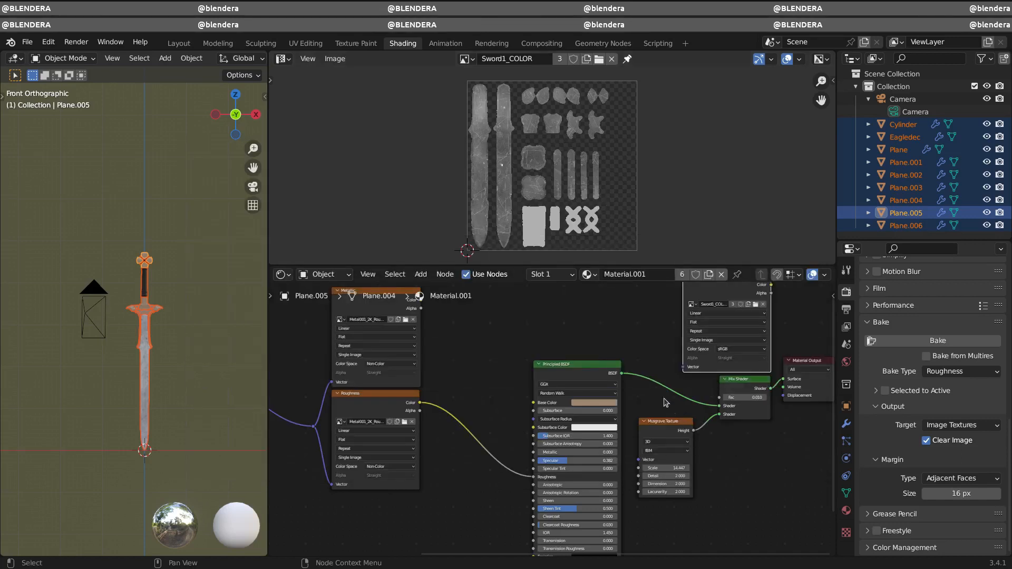
- Set the bake type to Normal and check the material nodes of the blade, guard, grip and pommel
click(961, 372)
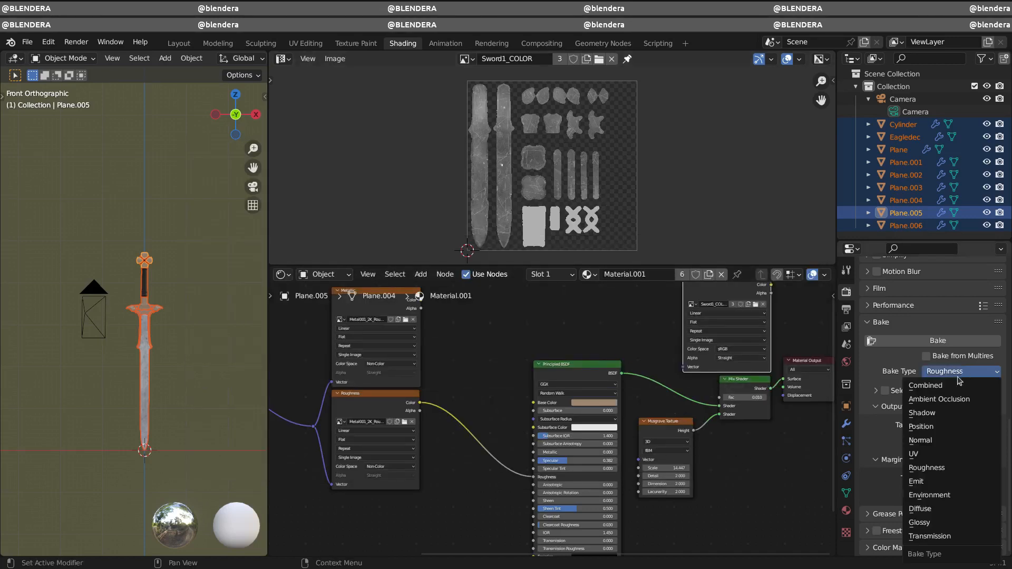
click(958, 447)
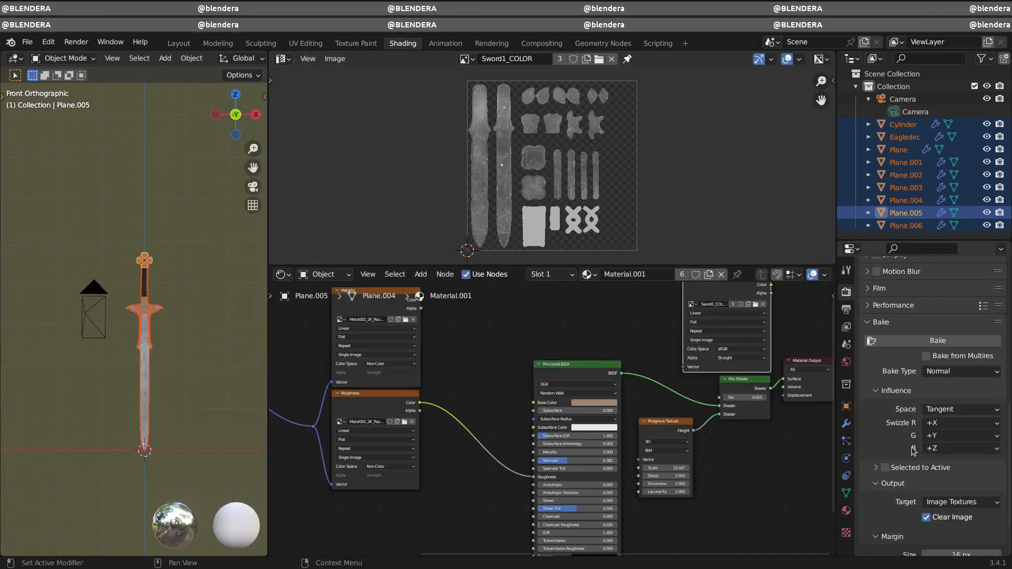
click(146, 340)
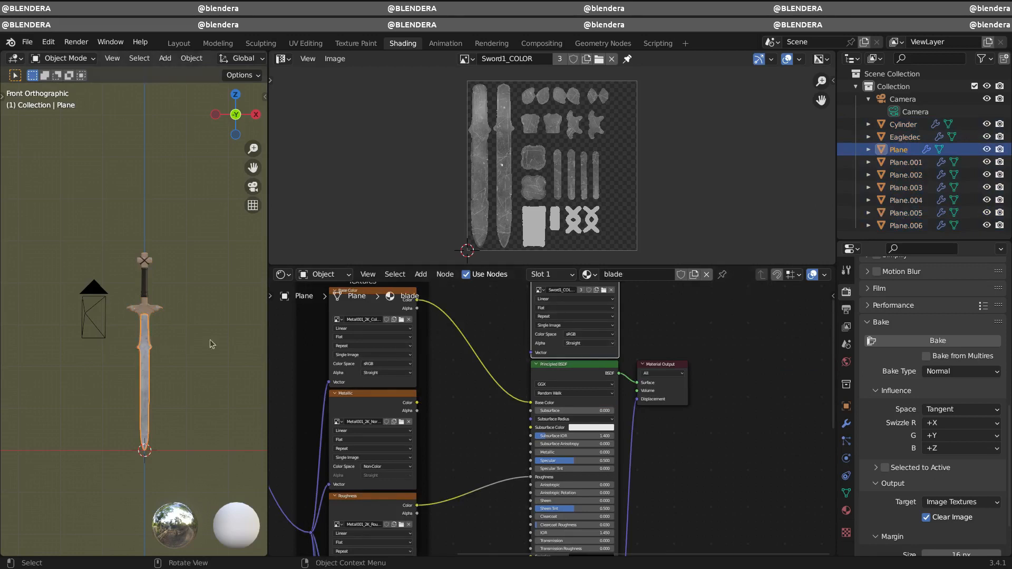
click(148, 309)
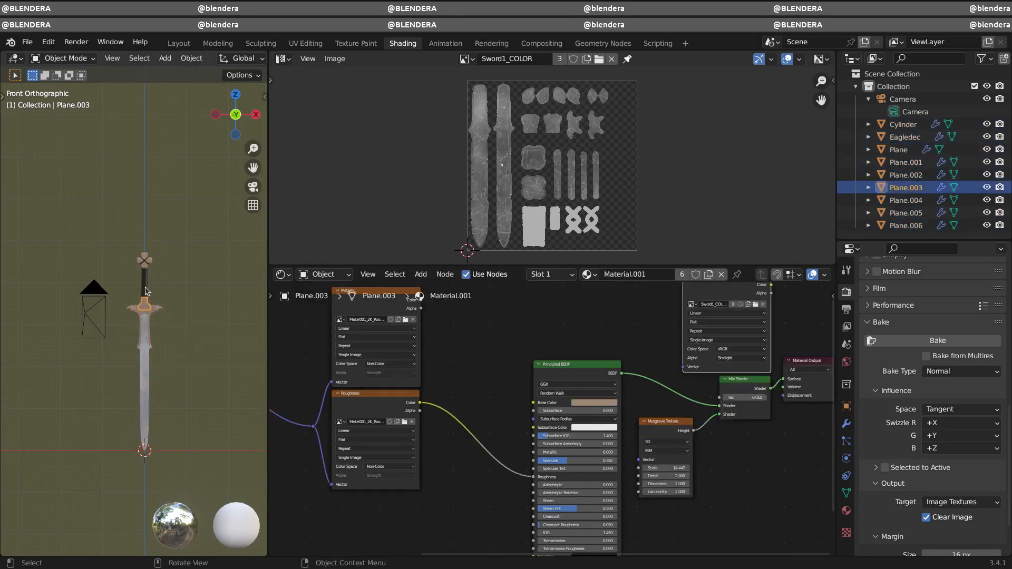
click(147, 276)
click(147, 265)
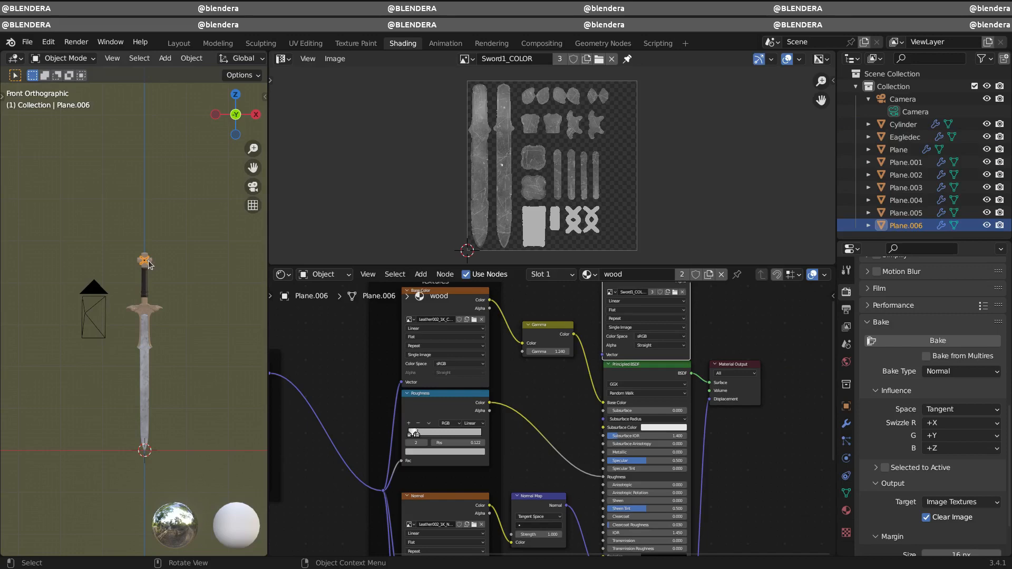
click(147, 269)
click(145, 315)
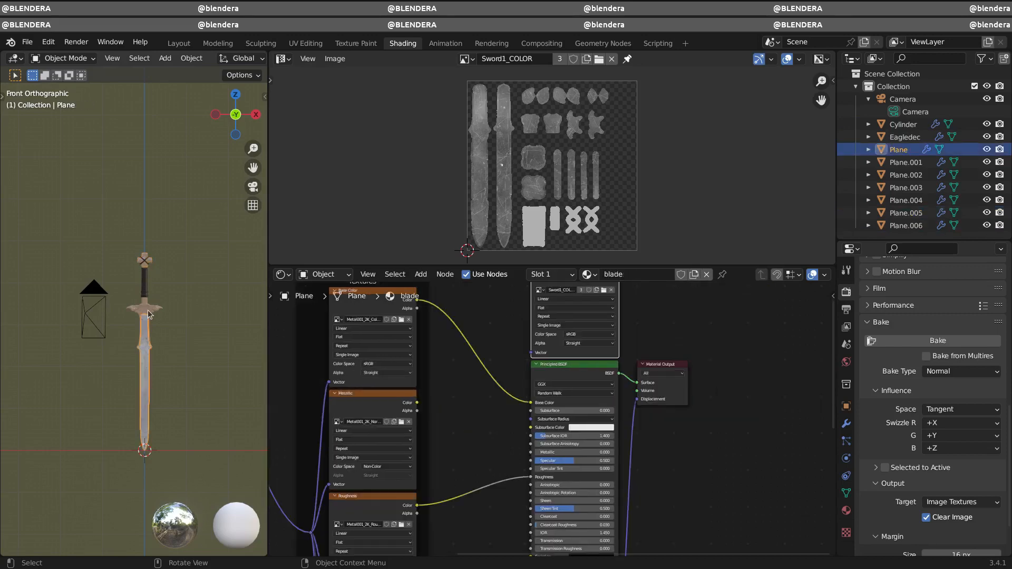
- Select all parts of the sword and bake the normal map
click(156, 312)
click(148, 313)
drag(127, 232, 177, 464)
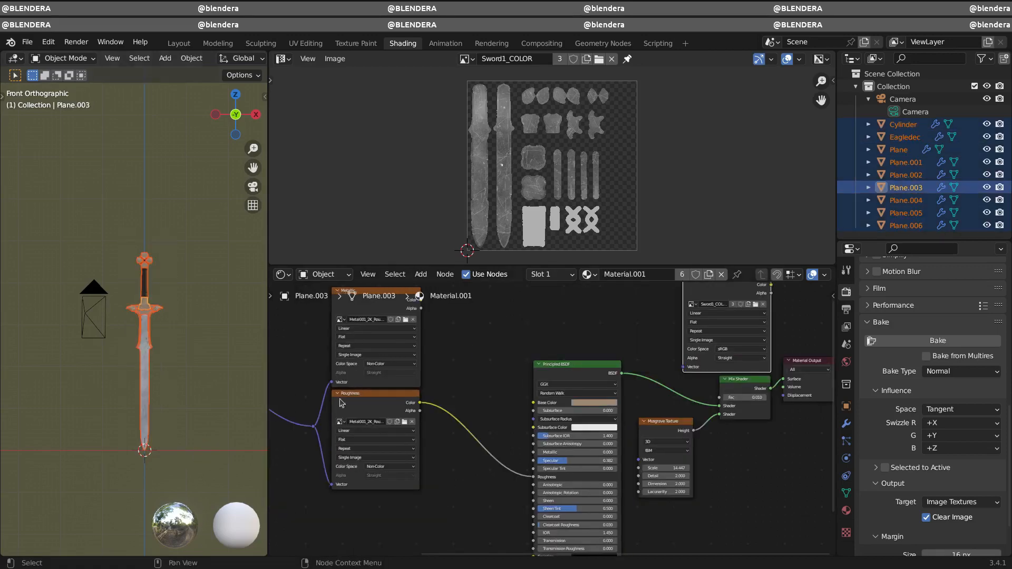
click(943, 343)
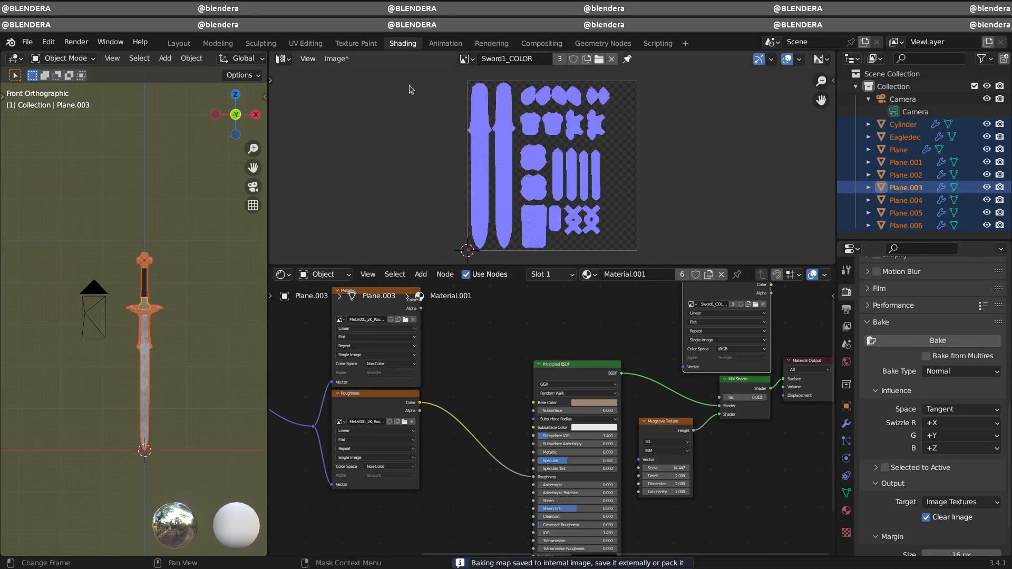
- Save the baked normal image under the new name Sword1_NORMAL.png in the SwordBake folder
click(336, 59)
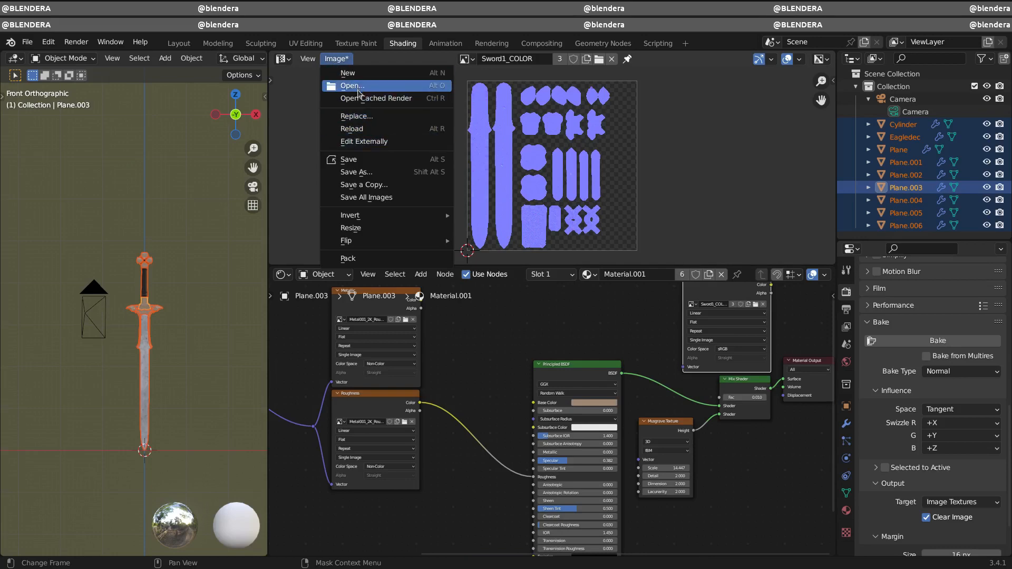
click(356, 172)
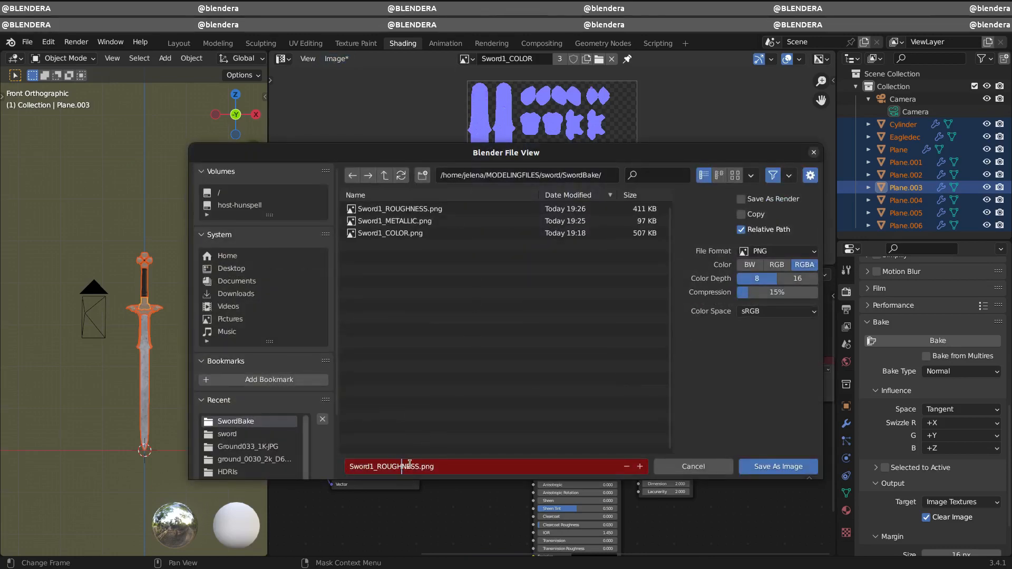
key(BackSpace)
key(BackSpace)
key(BackSpace)
key(BackSpace)
key(BackSpace)
key(BackSpace)
key(BackSpace)
key(BackSpace)
key(BackSpace)
text(NORMAL)
click(771, 463)
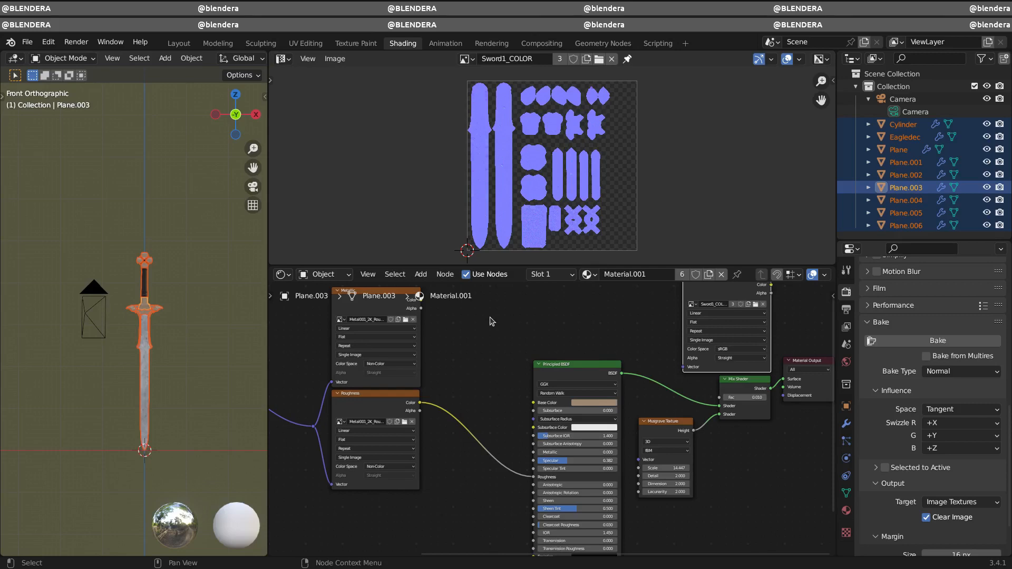
- Rearrange the workspace to show only a wide 3D viewport above a wide shader node editor, removing the image editor
drag(271, 269, 267, 199)
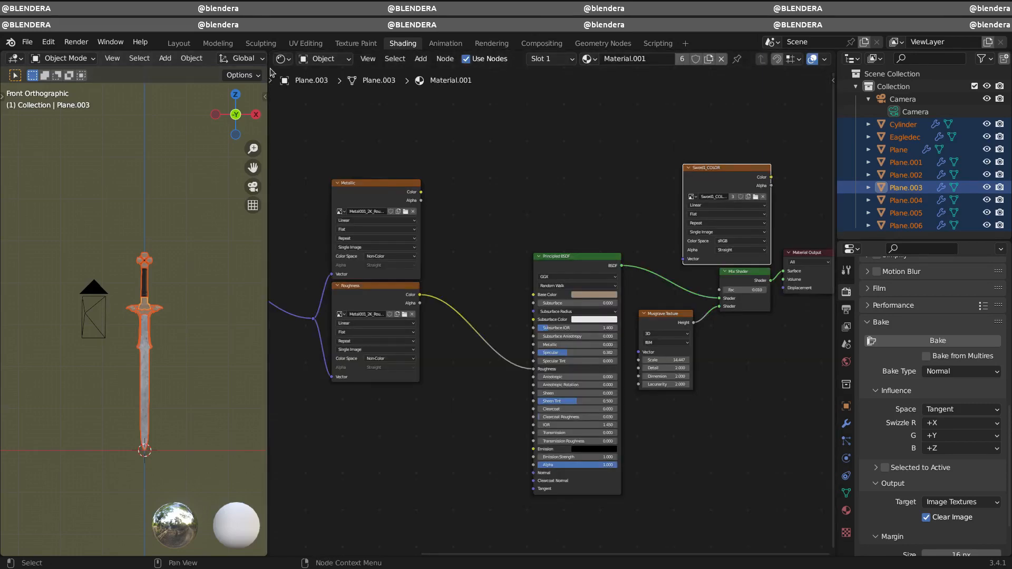
drag(271, 55, 189, 69)
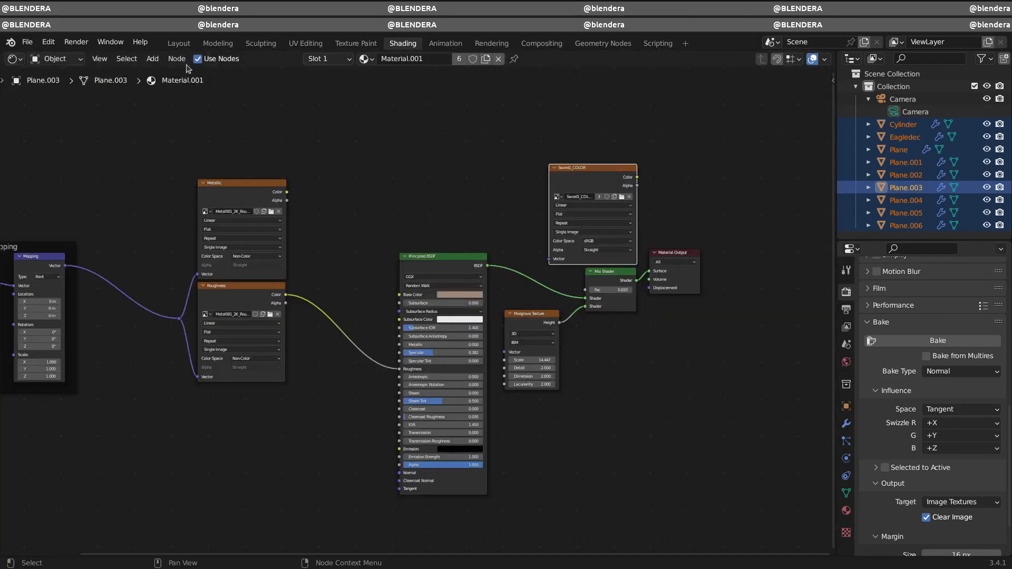
drag(3, 553, 2, 316)
click(15, 58)
click(29, 85)
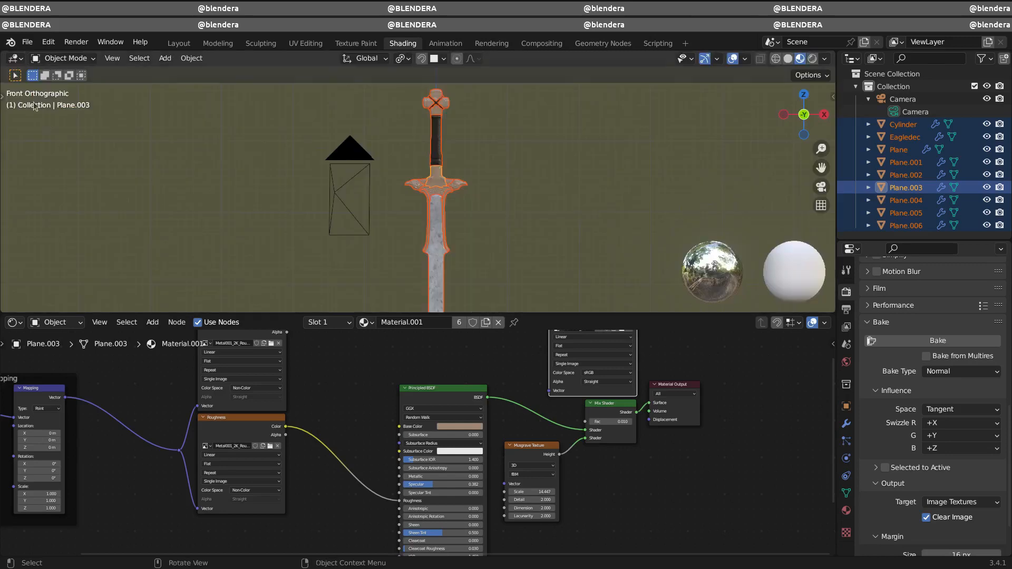
scroll(516, 435, down, 3)
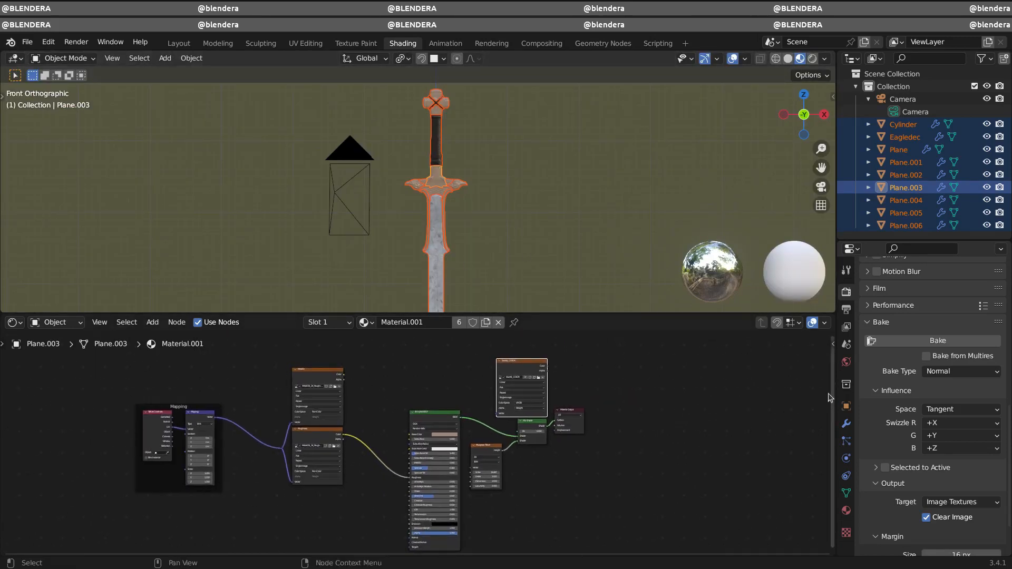
- Remove Material.001 from Plane.003 and give it a new material named SwordBakeMaterial
click(846, 511)
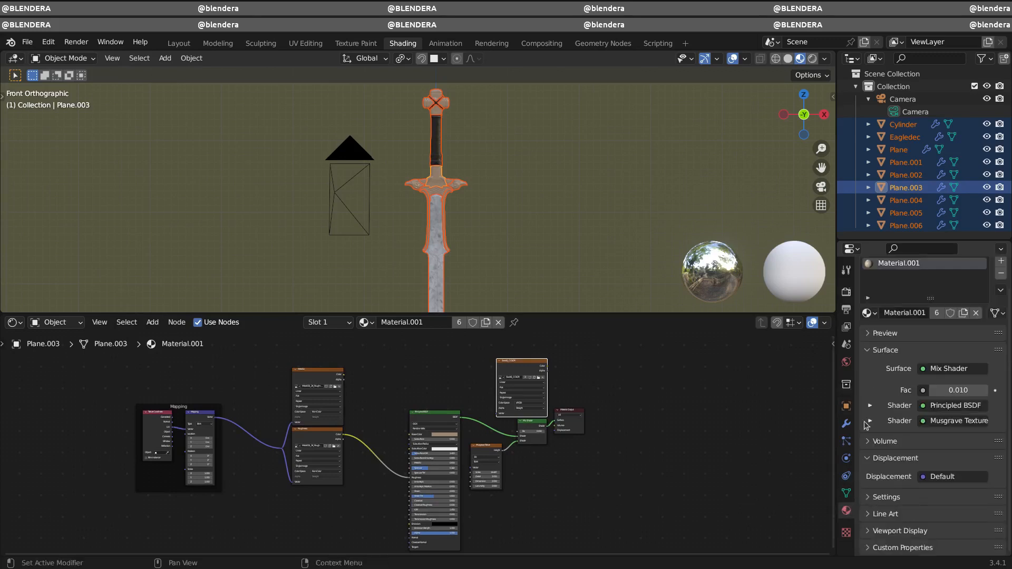
click(1001, 275)
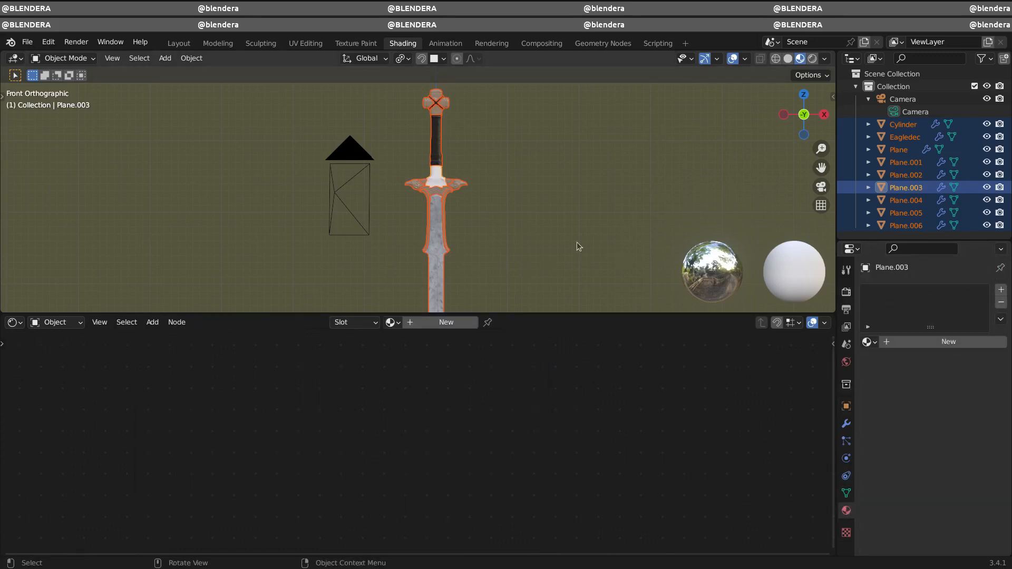
click(909, 342)
double_click(905, 295)
text(SwordBakeMaterial)
key(Return)
- Load all the baked sword textures into SwordBakeMaterial's Principled BSDF with Node Wrangler's Principled Texture Setup
click(415, 420)
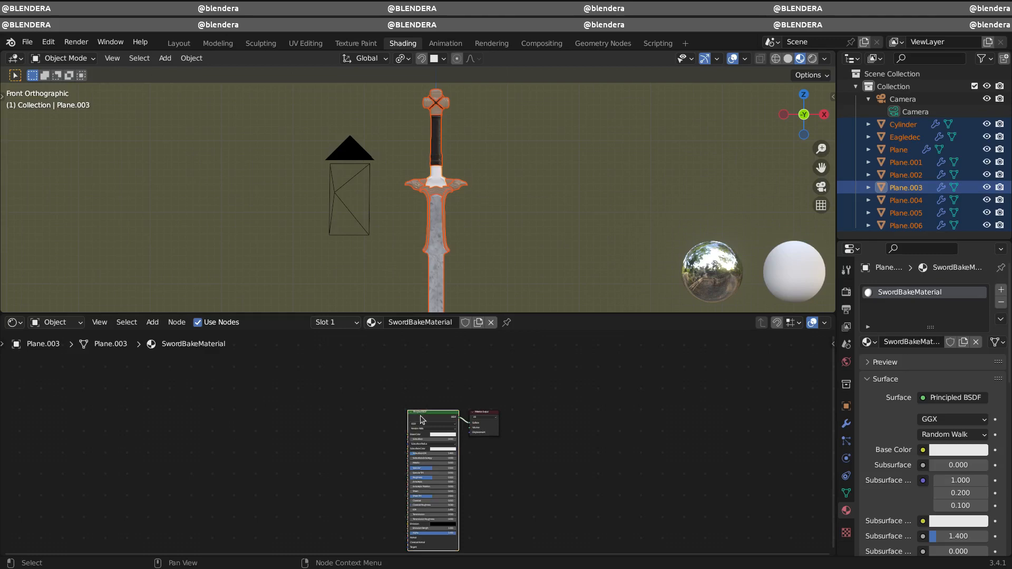
key(ctrl+shift+t)
key(a)
click(752, 464)
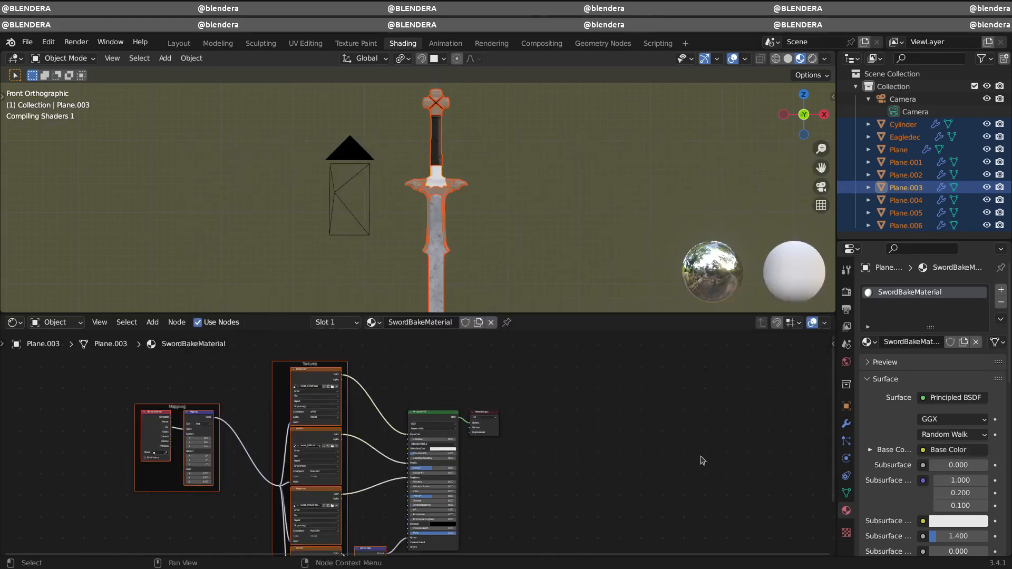
shift+middle_drag(523, 507, 564, 468)
middle_drag(477, 261, 480, 224)
click(532, 172)
click(443, 174)
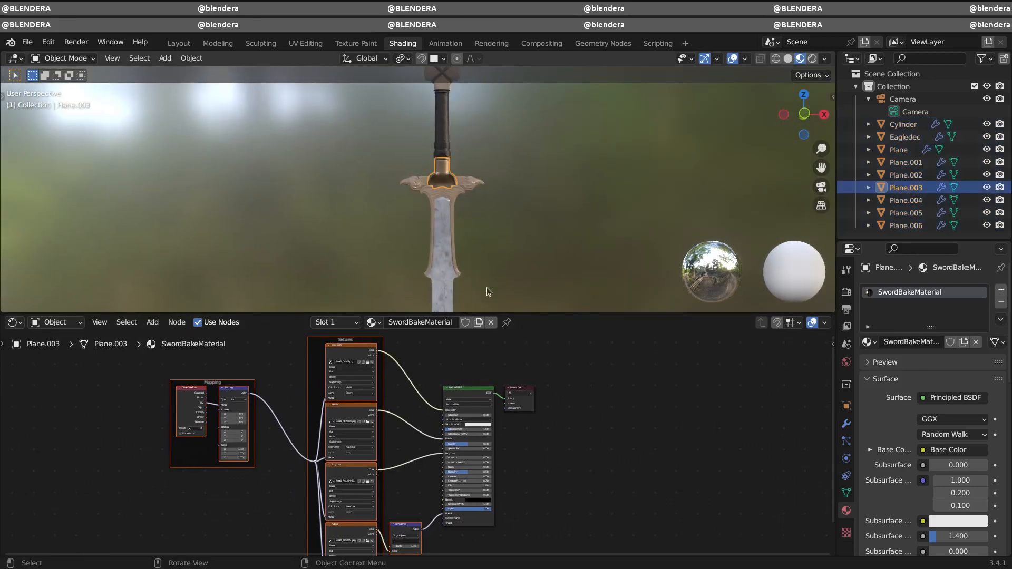
- Select every sword part with Plane.003 active, link its SwordBakeMaterial to all of them, and inspect the textured sword up close
click(472, 183)
middle_drag(485, 181, 522, 181)
shift+click(454, 185)
shift+click(449, 203)
shift+click(441, 199)
shift+click(440, 199)
shift+click(442, 193)
shift+click(442, 201)
shift+click(441, 173)
shift+click(442, 174)
shift+click(438, 141)
shift+click(445, 89)
shift+click(443, 123)
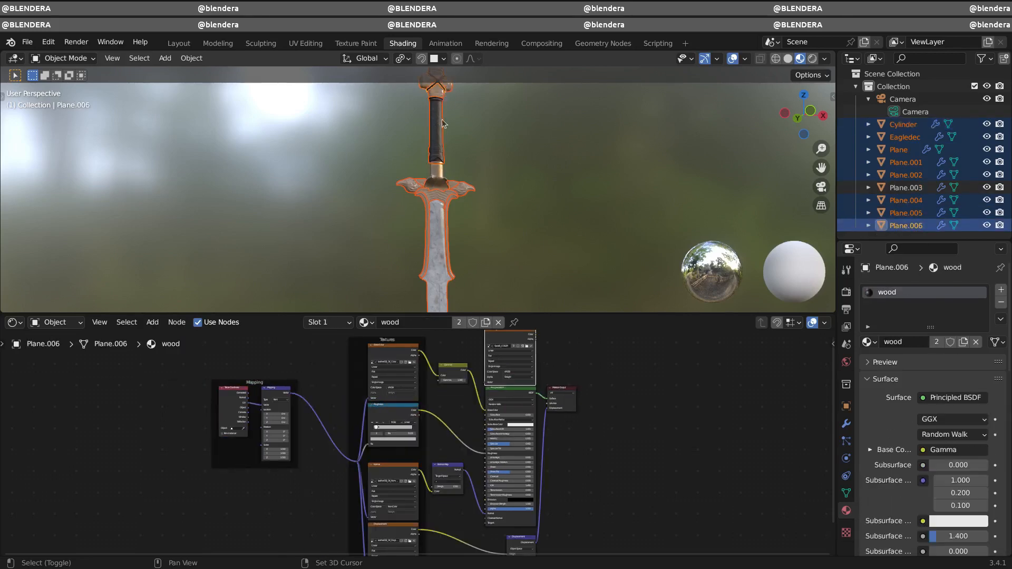
shift+click(440, 172)
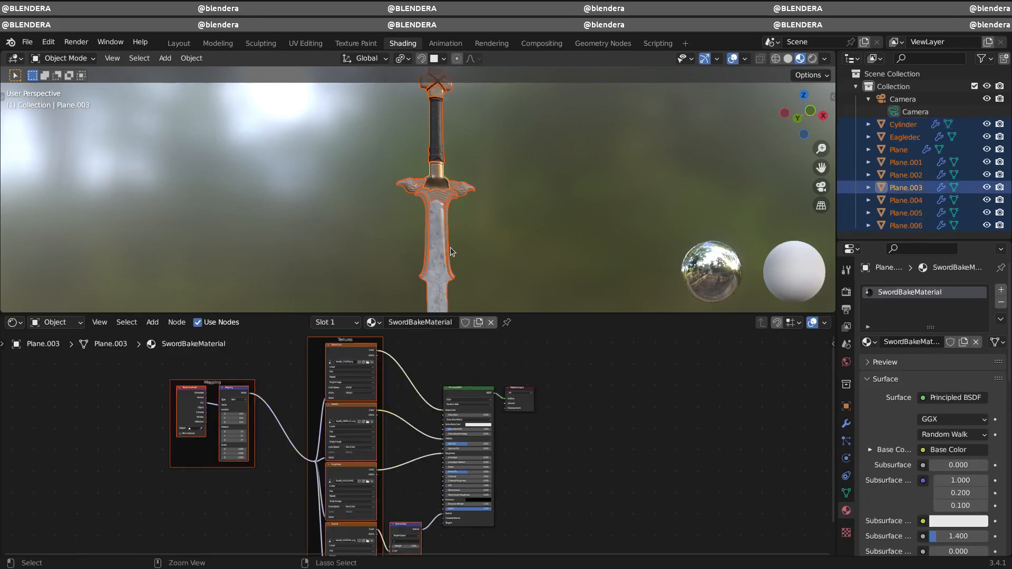
key(ctrl+l)
click(443, 280)
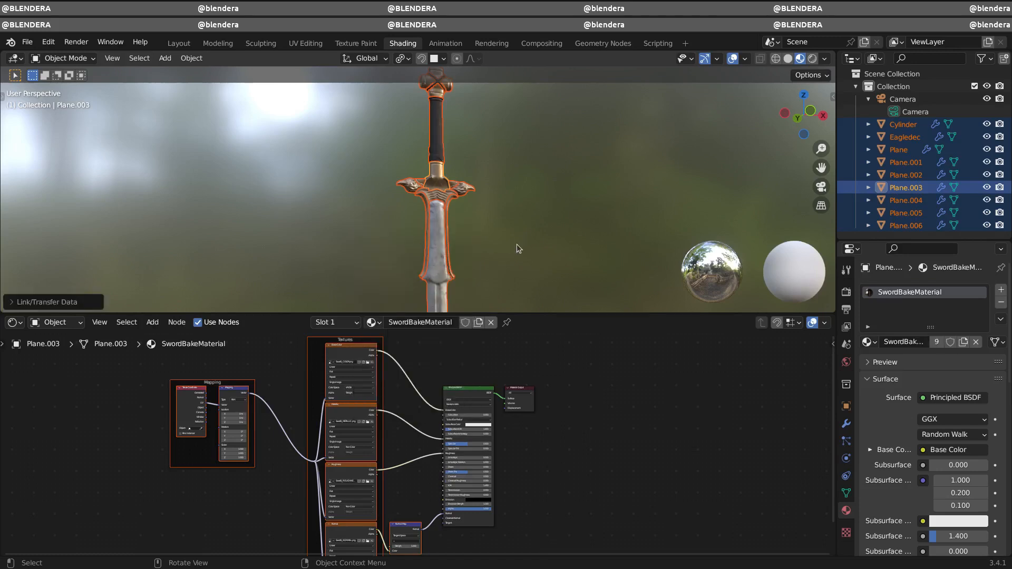
click(528, 215)
mouse_move(528, 215)
middle_down()
mouse_move(572, 220)
mouse_move(333, 230)
mouse_move(426, 224)
mouse_move(391, 230)
mouse_move(637, 240)
mouse_move(517, 242)
mouse_move(522, 209)
mouse_move(563, 206)
mouse_move(554, 221)
mouse_move(493, 216)
mouse_move(531, 211)
middle_up()
scroll(530, 211, up, 4)
middle_drag(552, 245, 637, 246)
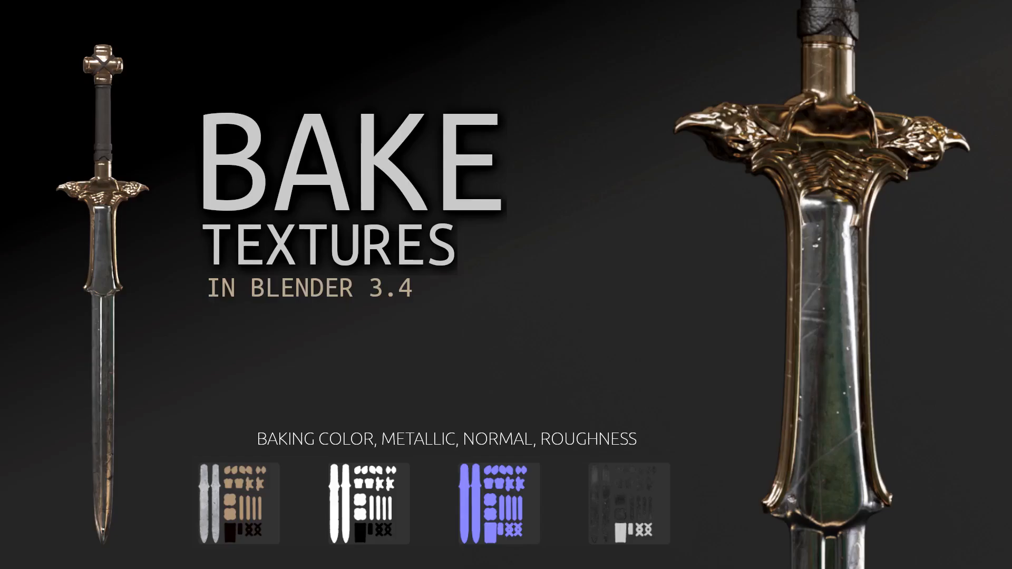